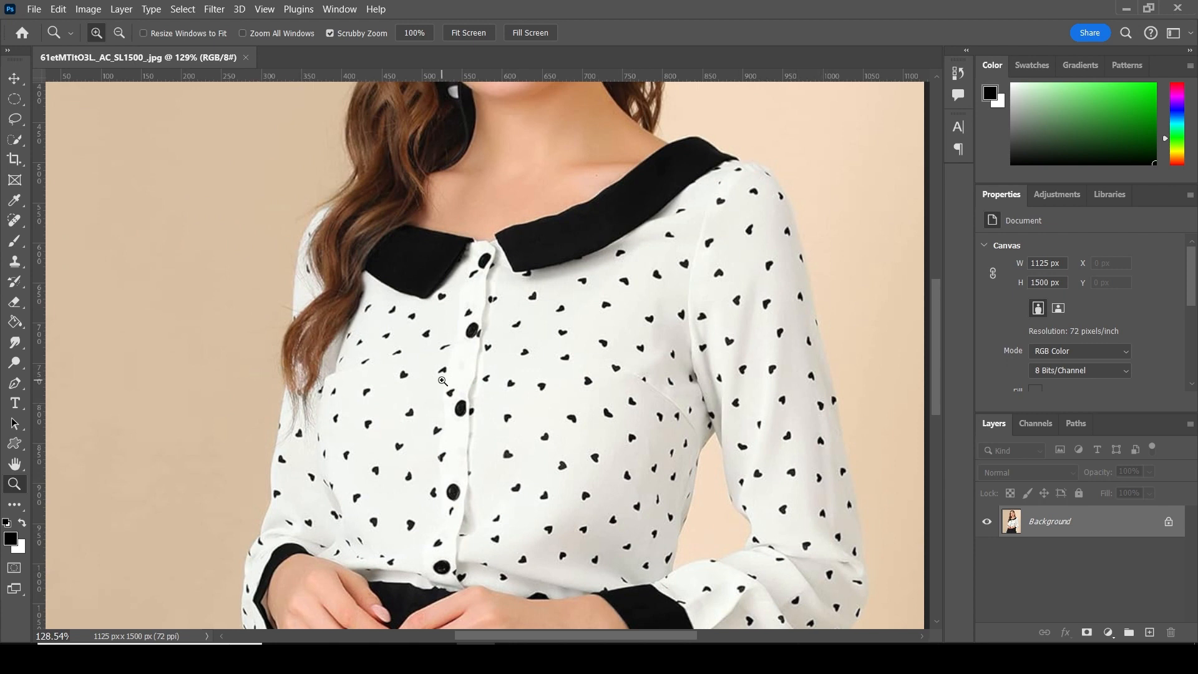
# - Duplicate the Background layer
pyautogui.rightClick(442, 381)
pyautogui.click(458, 389)
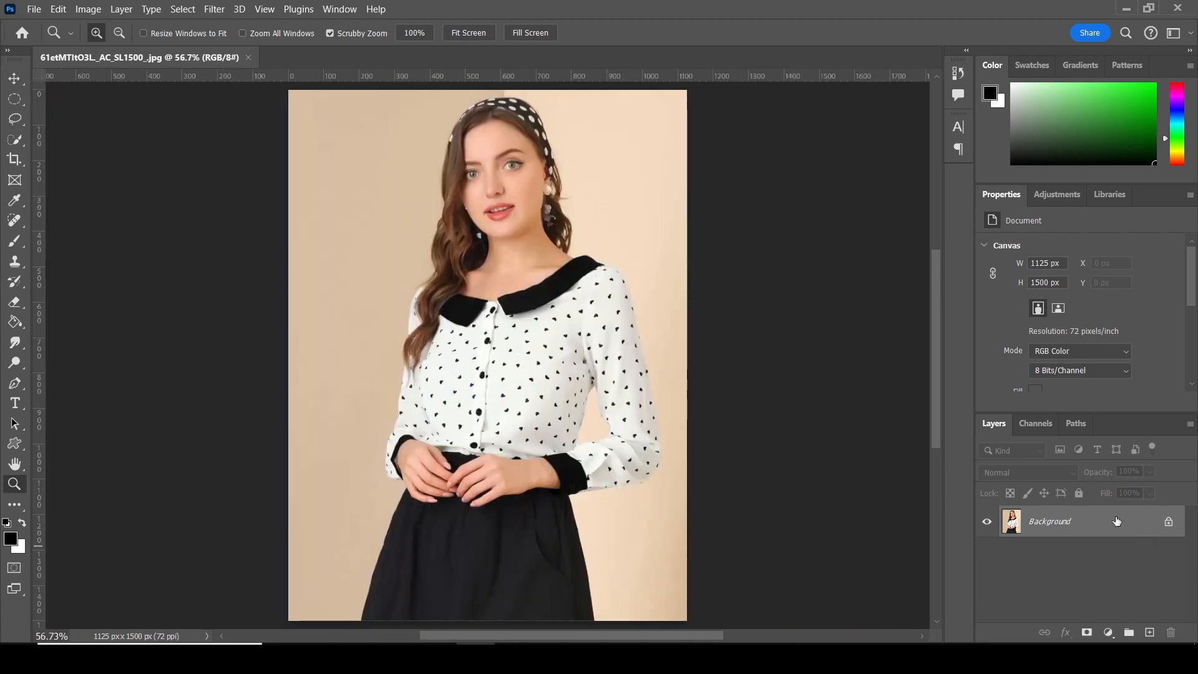
pyautogui.moveTo(1116, 521); pyautogui.dragTo(1151, 632)
pyautogui.moveTo(561, 368); pyautogui.dragTo(582, 398)
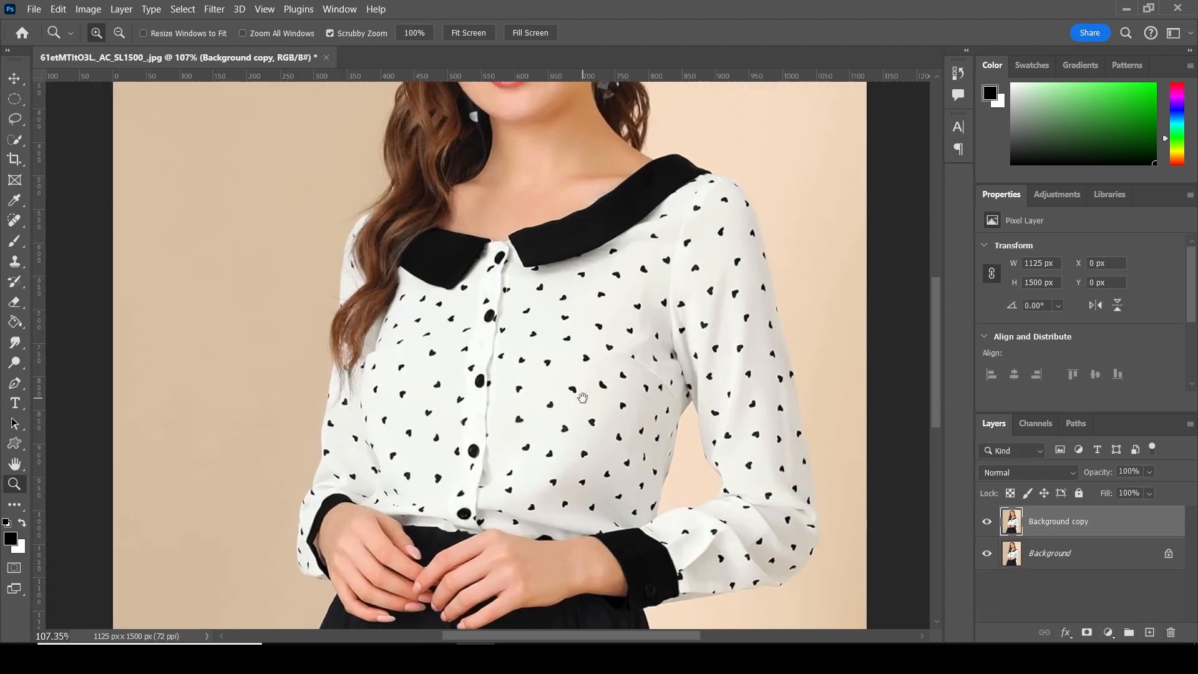
# - Select the patterned white blouse, including its sleeves, with the Quick Selection tool
pyautogui.click(14, 141)
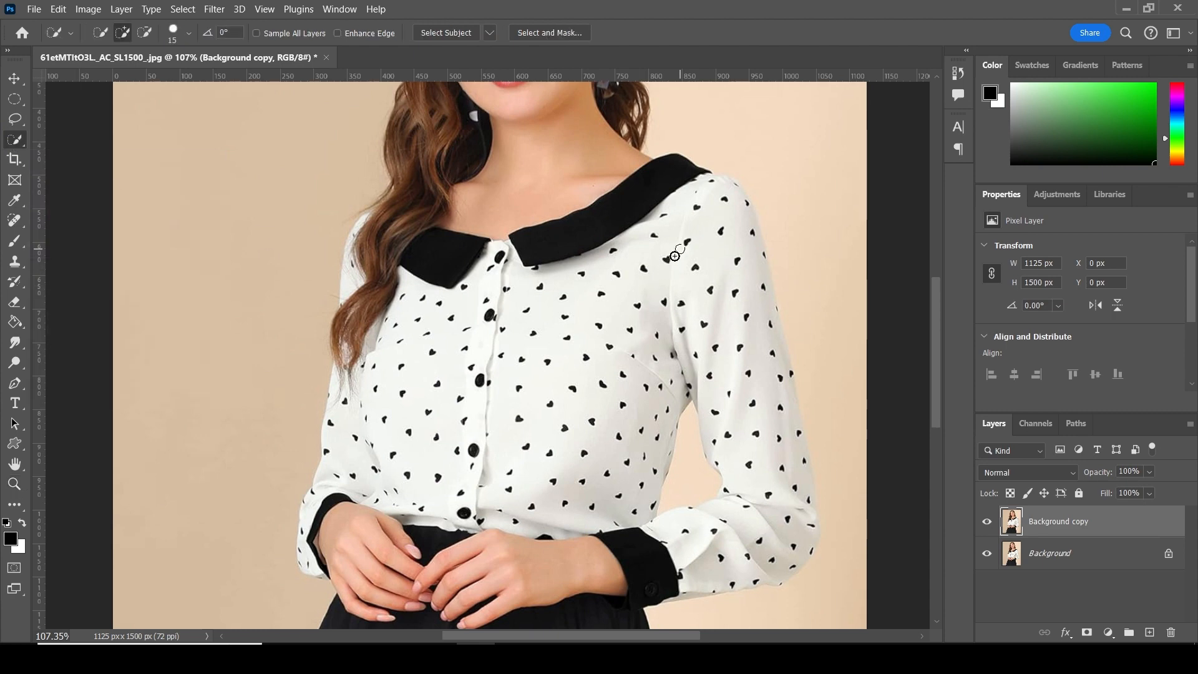
pyautogui.moveTo(675, 256)
pyautogui.mouseDown()
pyautogui.moveTo(611, 327)
pyautogui.moveTo(584, 417)
pyautogui.moveTo(517, 416)
pyautogui.moveTo(457, 372)
pyautogui.moveTo(393, 370)
pyautogui.moveTo(392, 360)
pyautogui.moveTo(335, 442)
pyautogui.moveTo(336, 471)
pyautogui.moveTo(305, 488)
pyautogui.moveTo(315, 498)
pyautogui.moveTo(313, 575)
pyautogui.mouseUp()
pyautogui.moveTo(716, 231); pyautogui.dragTo(728, 299)
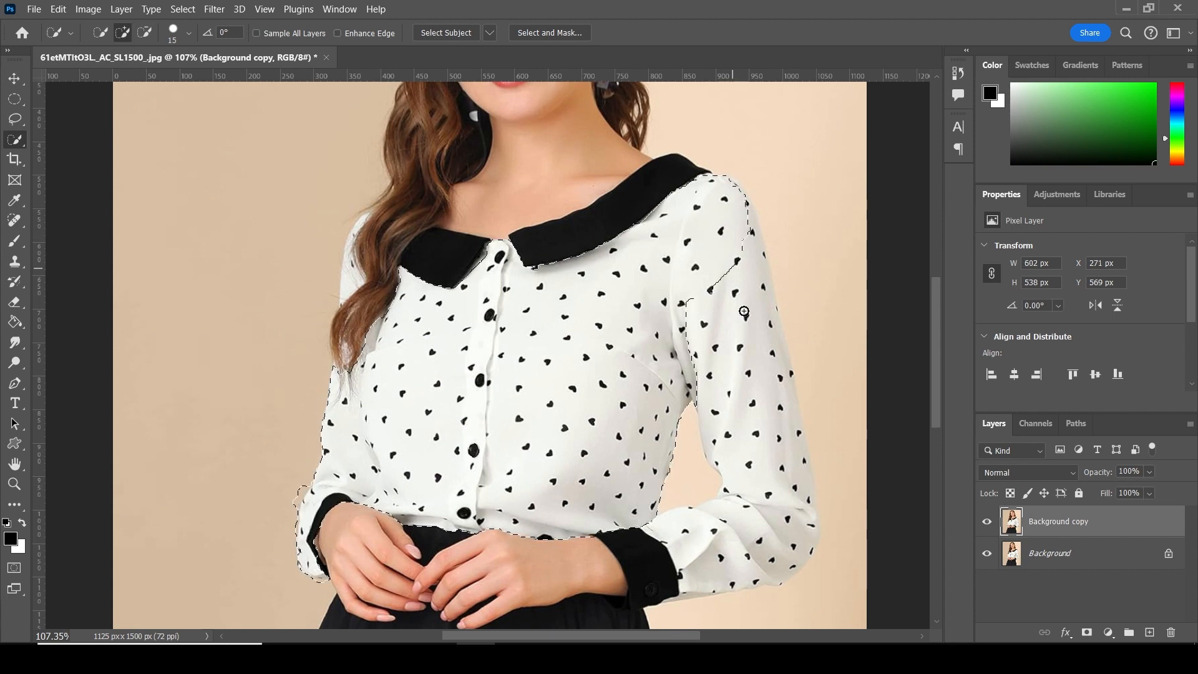
pyautogui.scroll(-5, 728, 300)
pyautogui.scroll(3, 636, 187)
pyautogui.hscroll(3, 637, 187)
# - Subtract the black front buttons from the blouse selection
pyautogui.press('alt')
pyautogui.hscroll(-5, 546, 420)
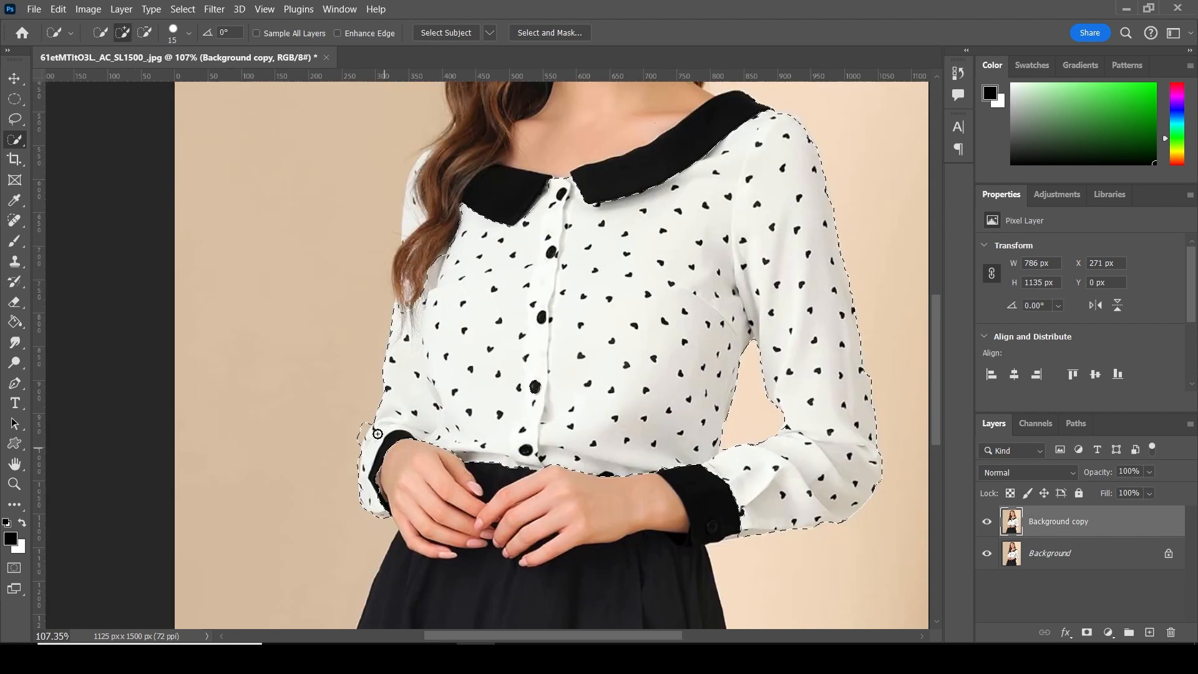
pyautogui.scroll(3, 563, 464)
pyautogui.keyDown('alt'); pyautogui.click(577, 390); pyautogui.keyUp('alt')
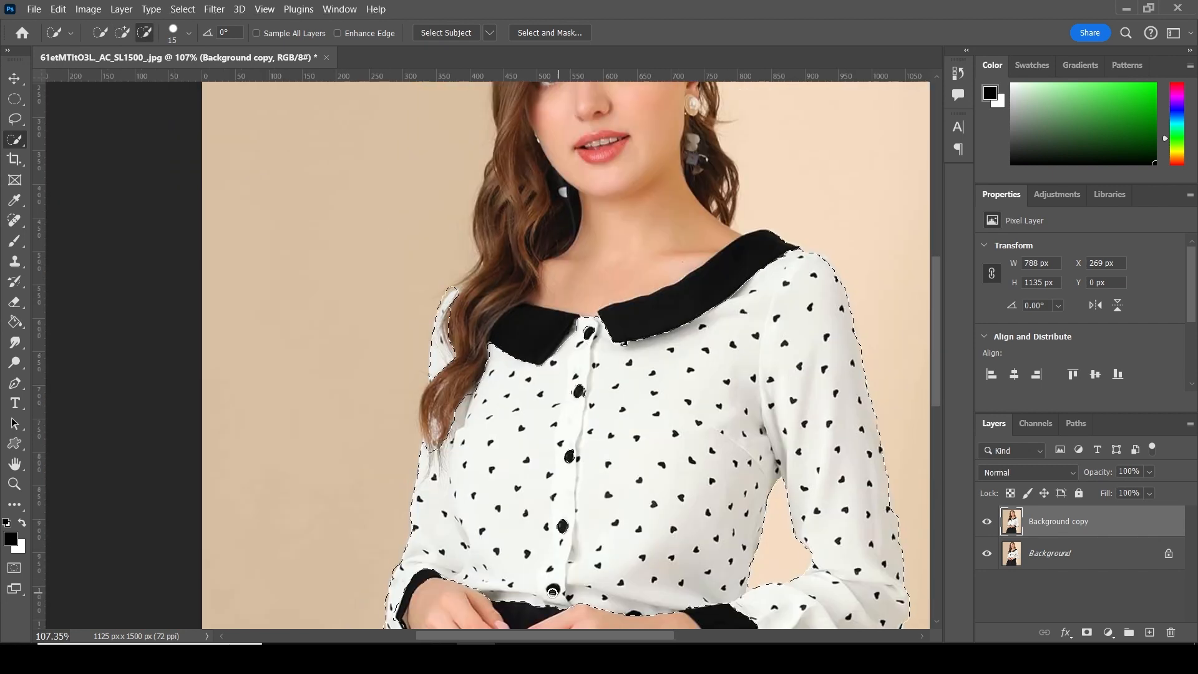
pyautogui.press('z')
pyautogui.moveTo(577, 389); pyautogui.dragTo(705, 491)
pyautogui.press('l')
pyautogui.press('z')
pyautogui.rightClick(597, 385)
pyautogui.click(605, 392)
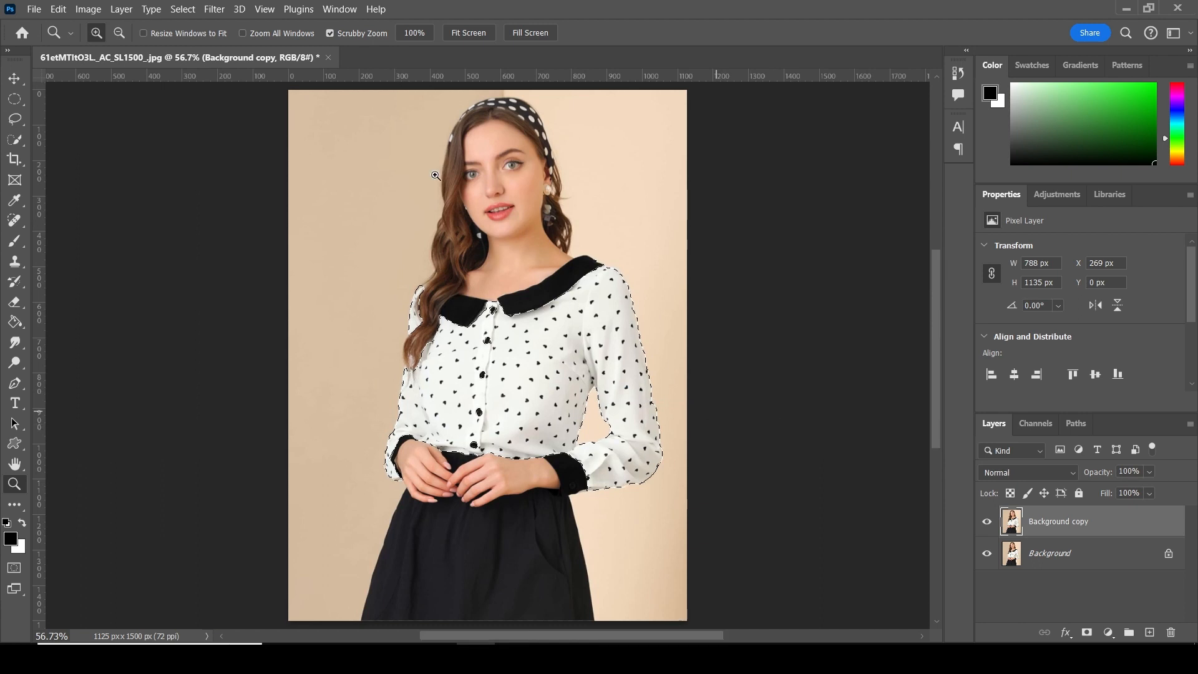
# - Start a Color Range selection within the blouse and sample the black of one of the printed hearts
pyautogui.click(186, 9)
pyautogui.click(249, 154)
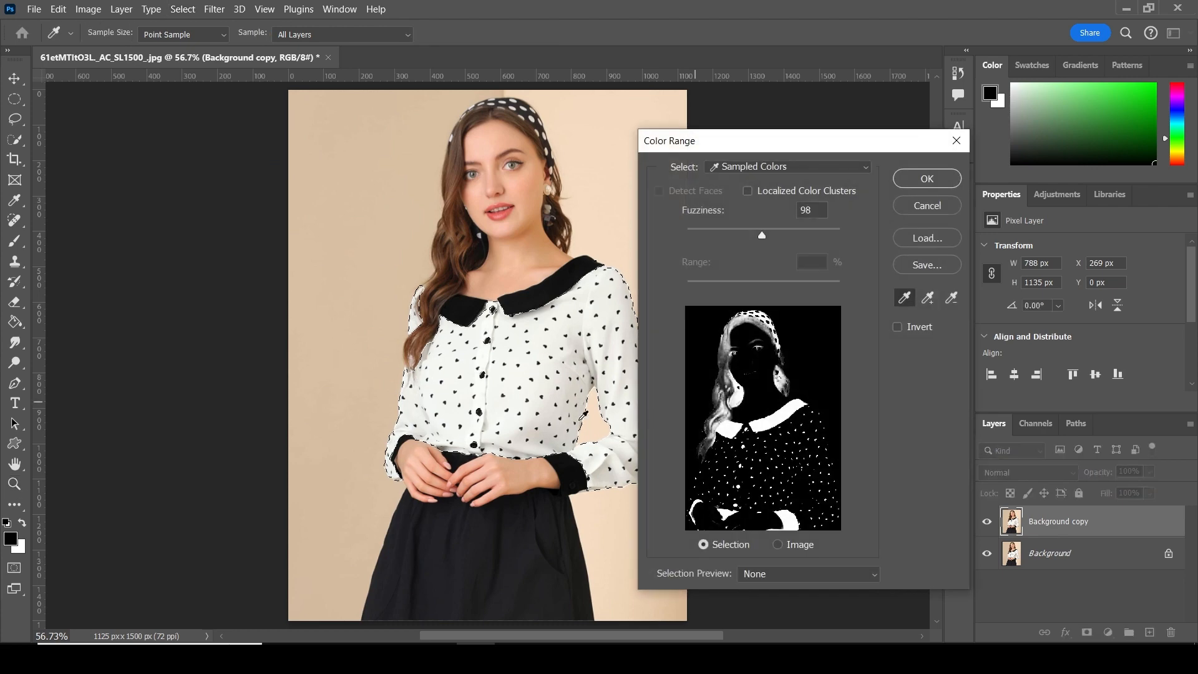
pyautogui.press('ctrl')
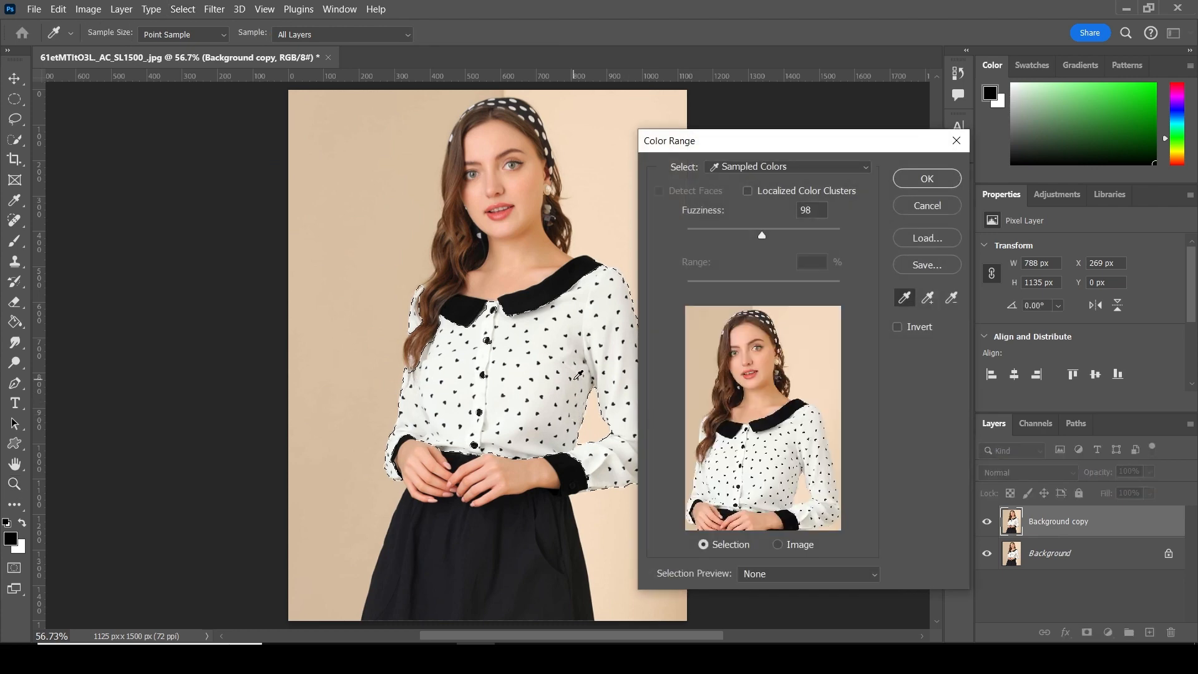
pyautogui.hotkey('ctrl', '+')
pyautogui.hotkey('ctrl', '+')
pyautogui.hotkey('ctrl', '+')
pyautogui.hotkey('ctrl', '+')
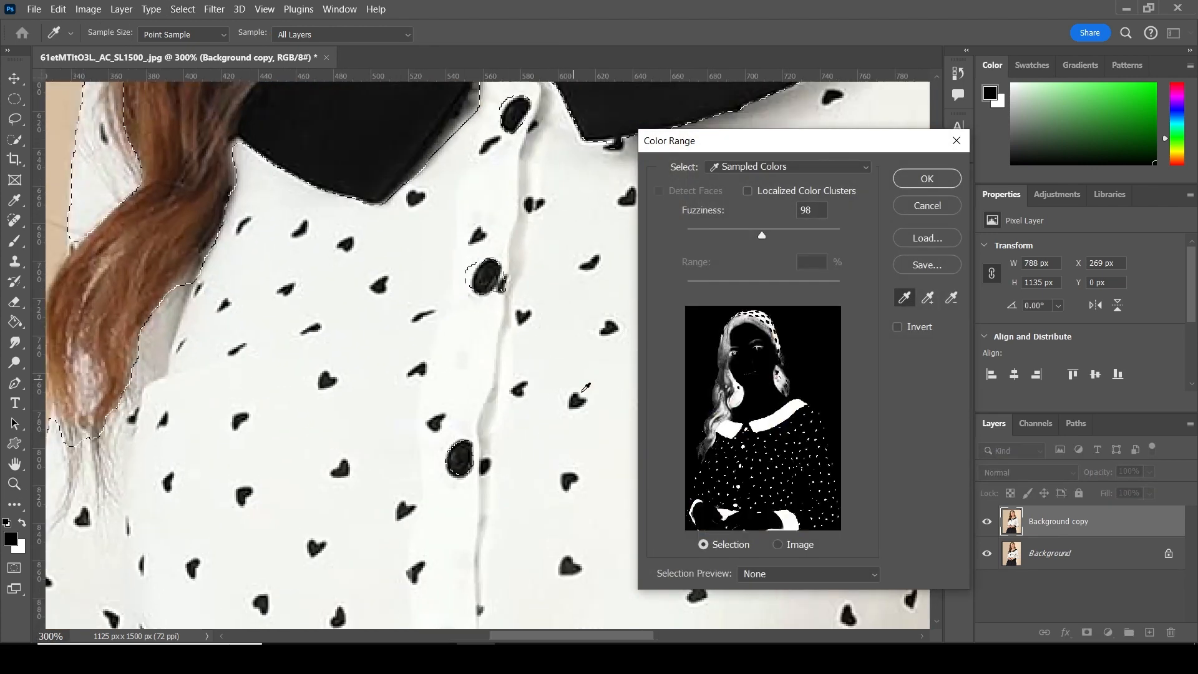
pyautogui.click(247, 492)
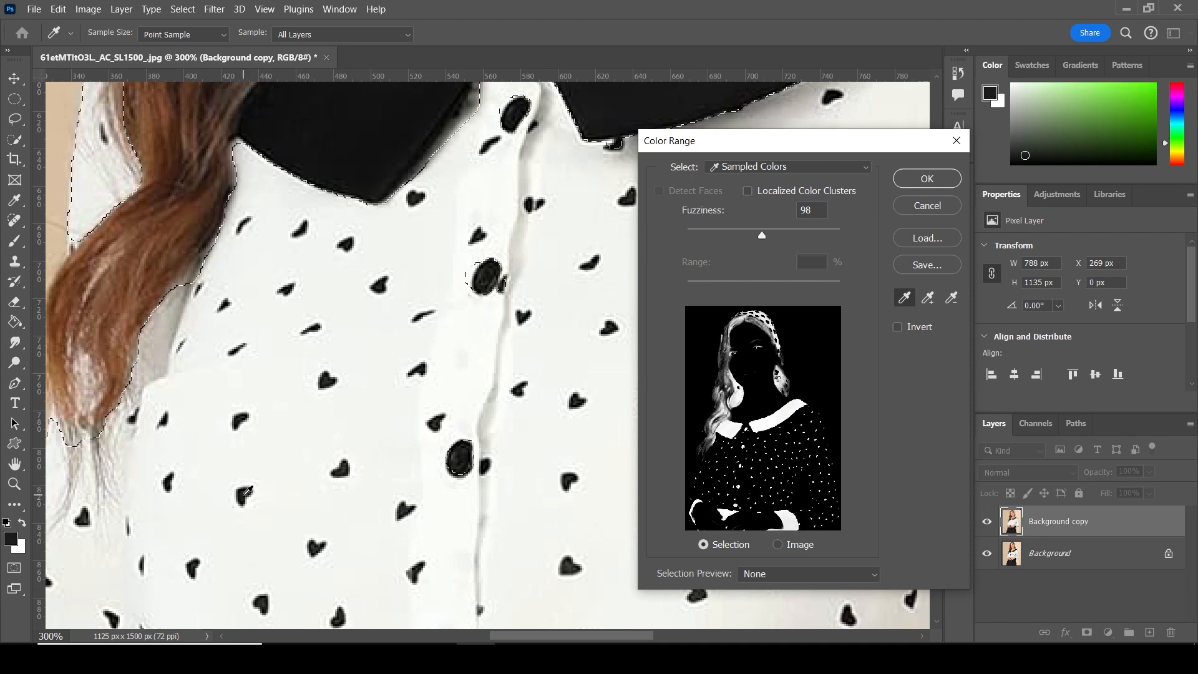
# - Add further black samples from hearts on the bodice and the sleeve to the color range
pyautogui.moveTo(395, 564); pyautogui.dragTo(377, 265)
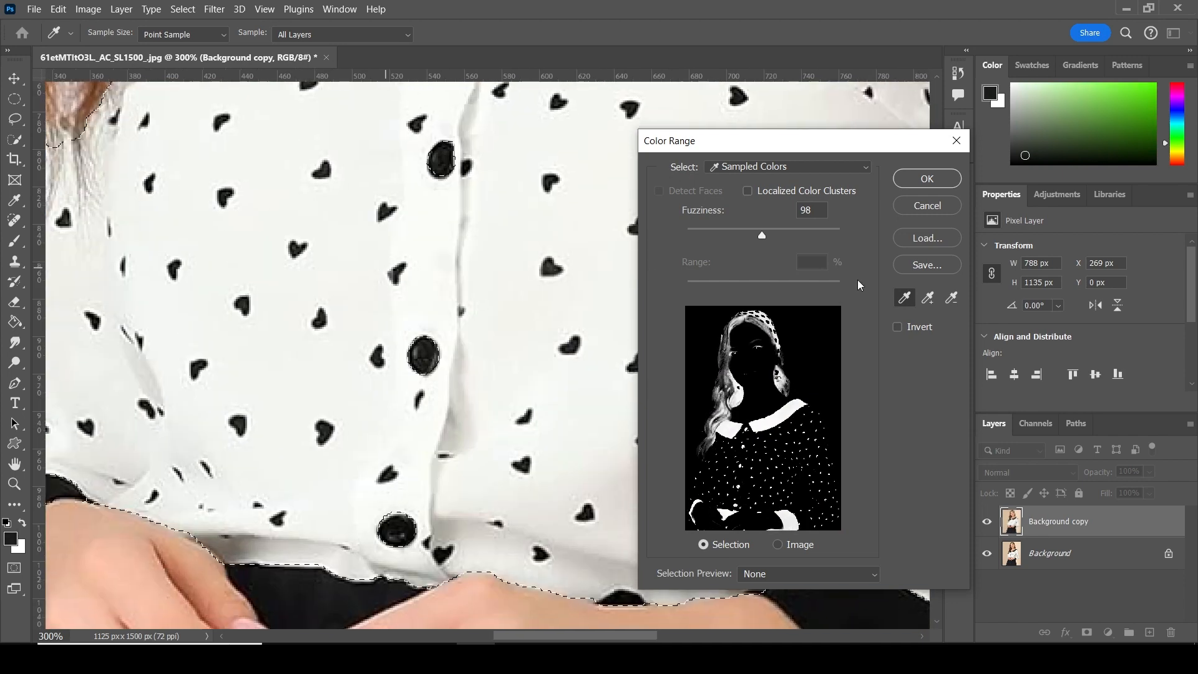
pyautogui.click(934, 300)
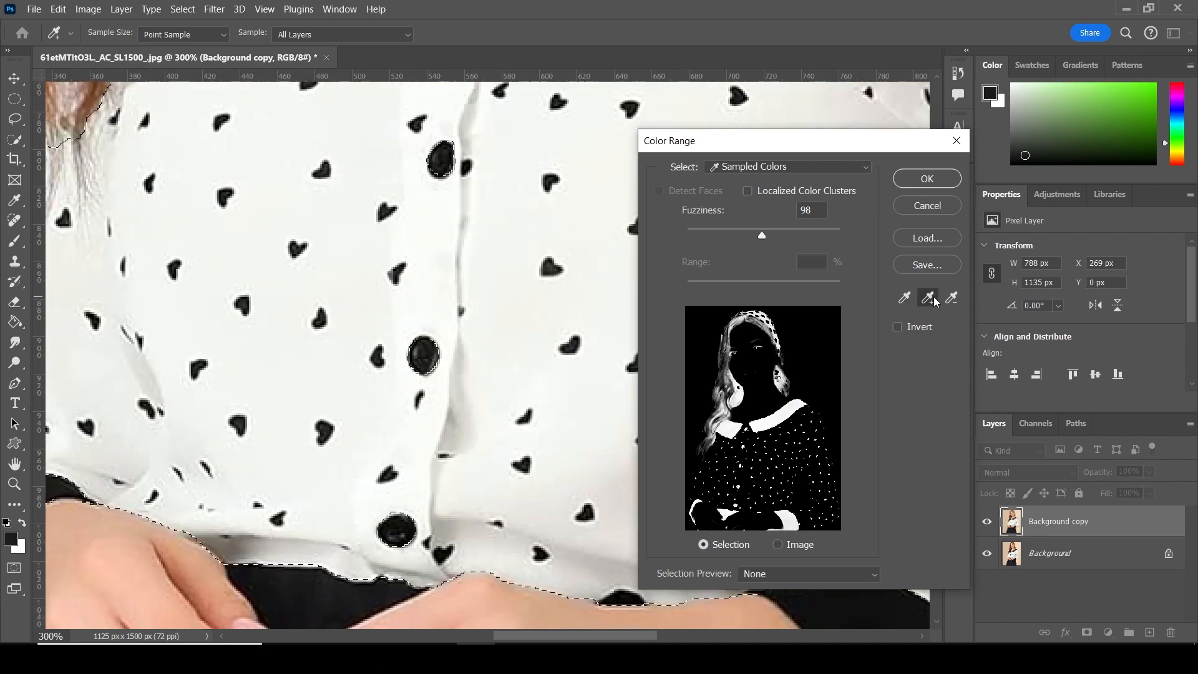
pyautogui.click(595, 511)
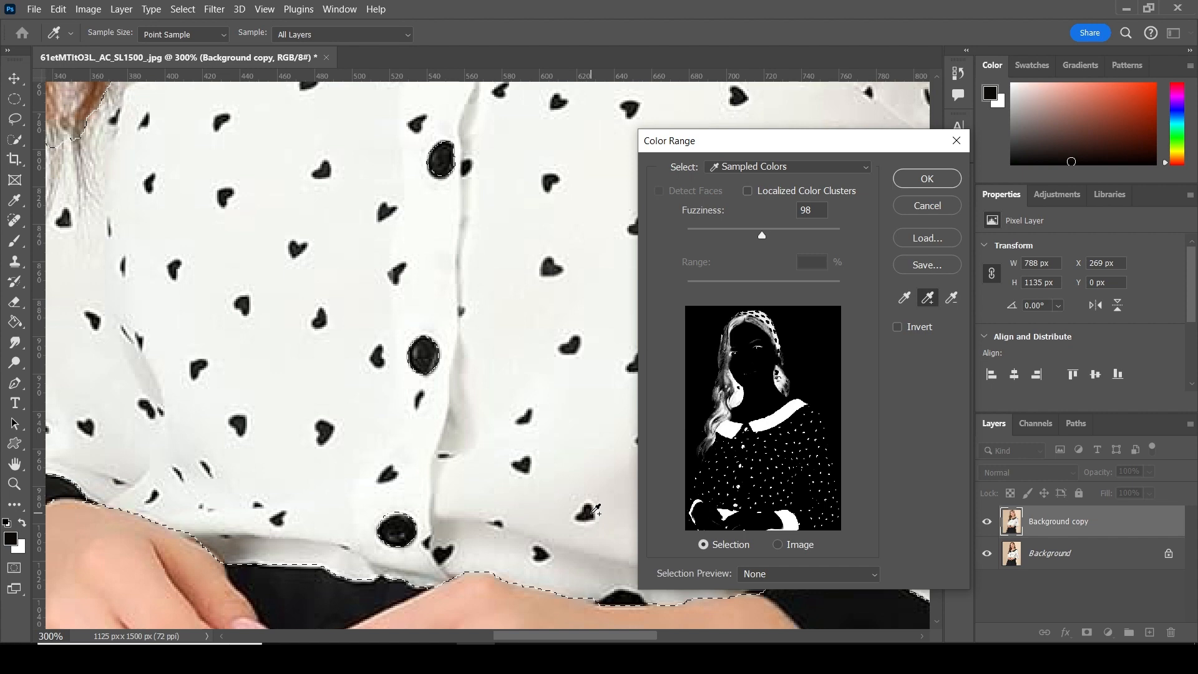
pyautogui.click(91, 427)
pyautogui.hscroll(10, 380, 373)
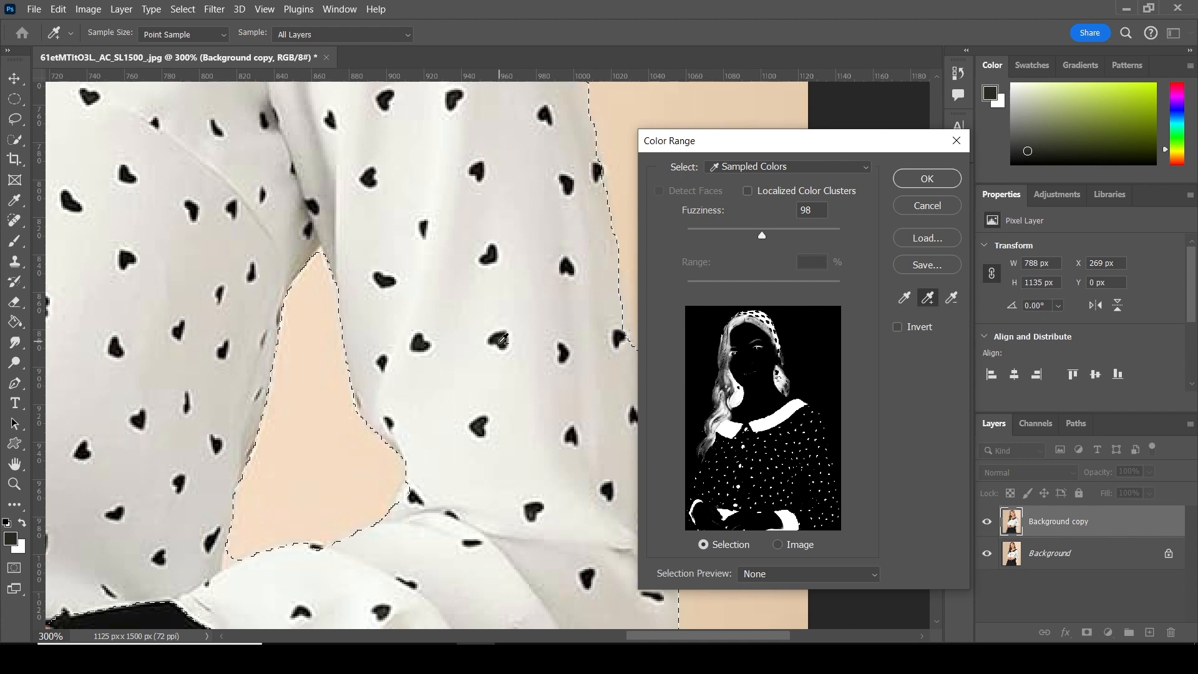
pyautogui.click(505, 340)
pyautogui.click(415, 342)
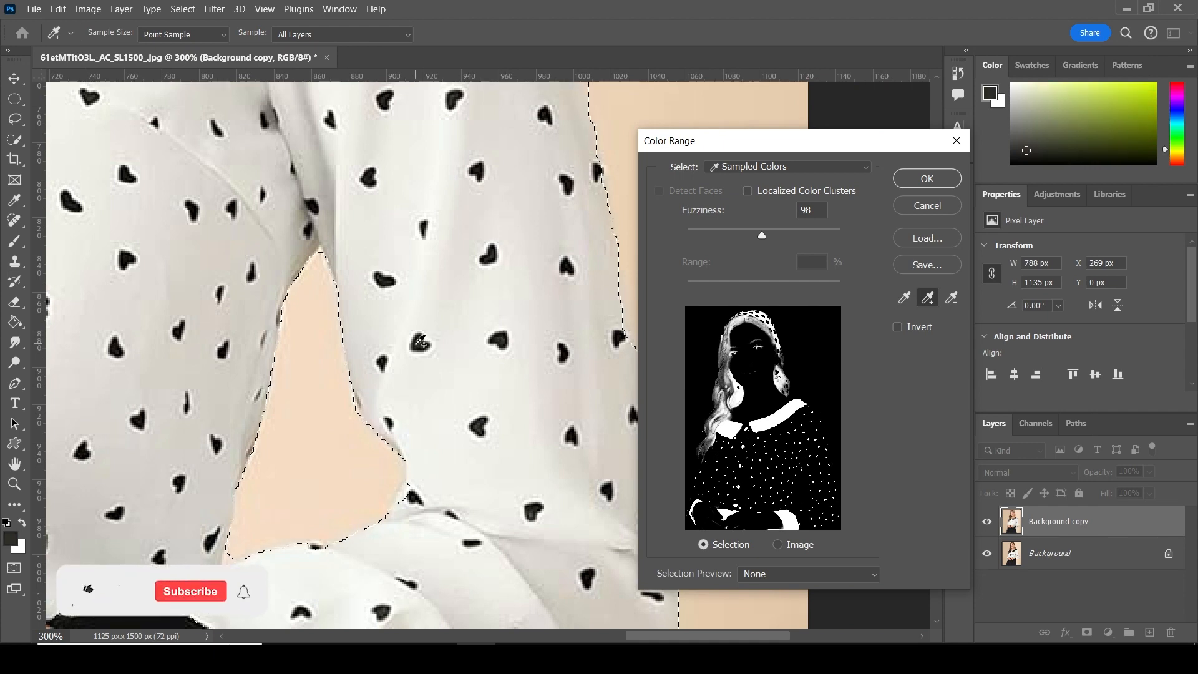
# - Reduce the color range's fuzziness to 61 and apply it as the selection of the hearts
pyautogui.moveTo(761, 237)
pyautogui.mouseDown()
pyautogui.moveTo(773, 237)
pyautogui.moveTo(744, 237)
pyautogui.mouseUp()
pyautogui.click(801, 210)
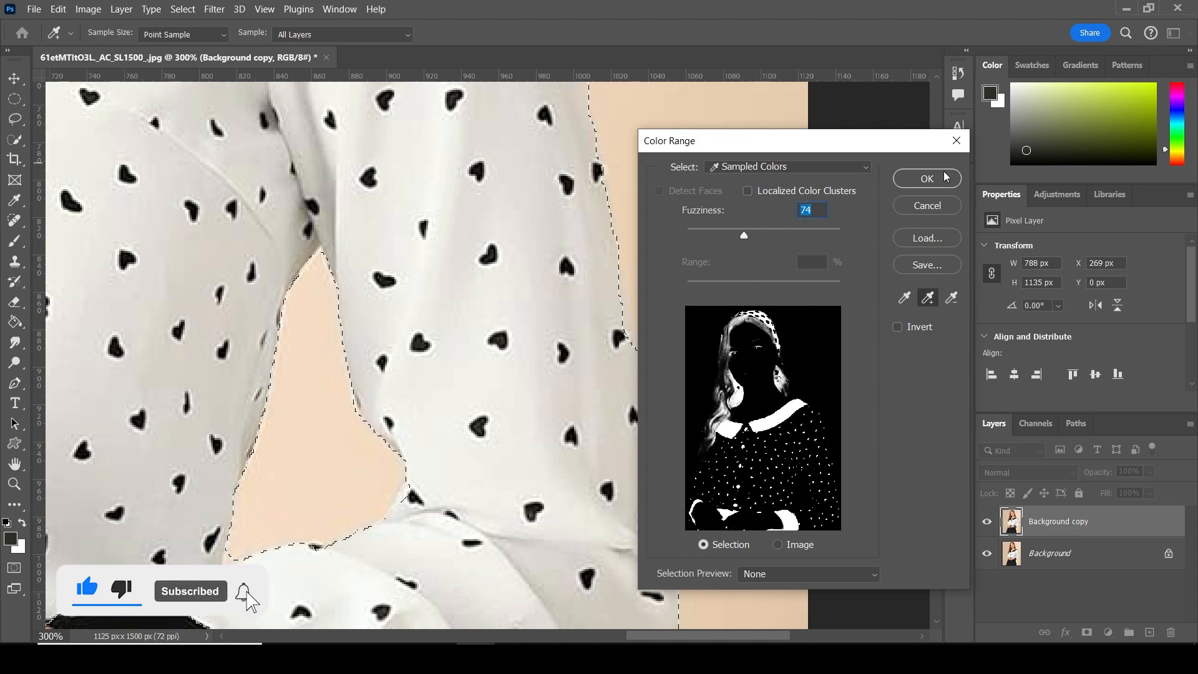
pyautogui.moveTo(743, 234); pyautogui.dragTo(734, 234)
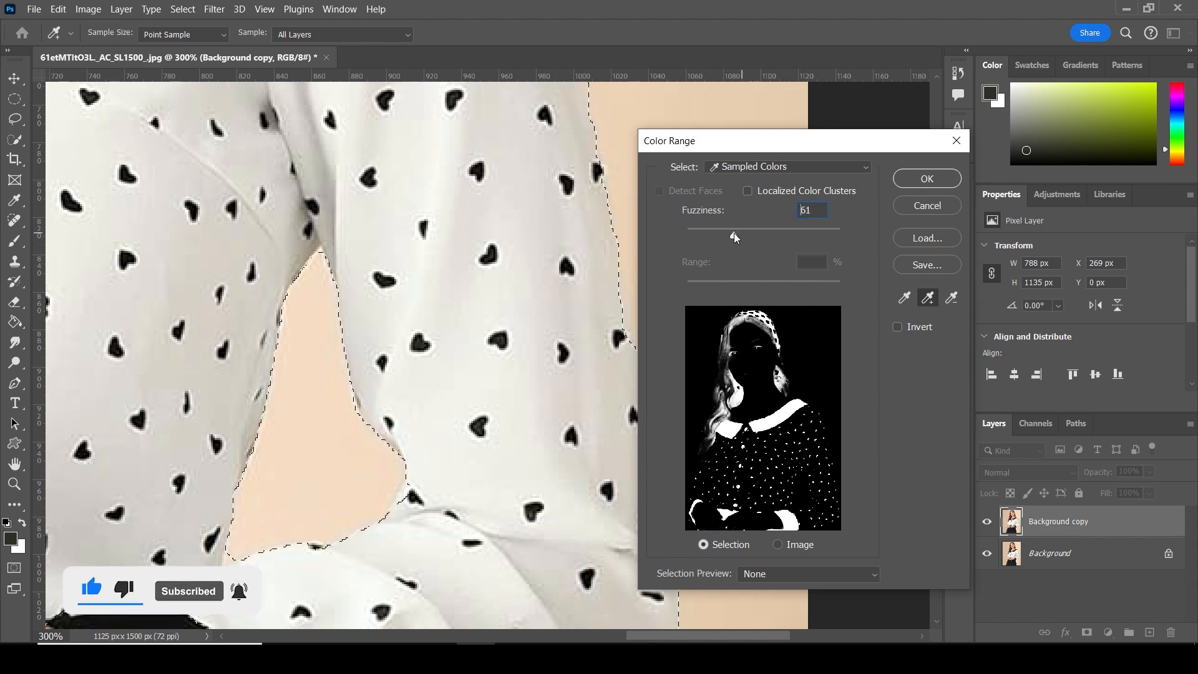
pyautogui.click(924, 179)
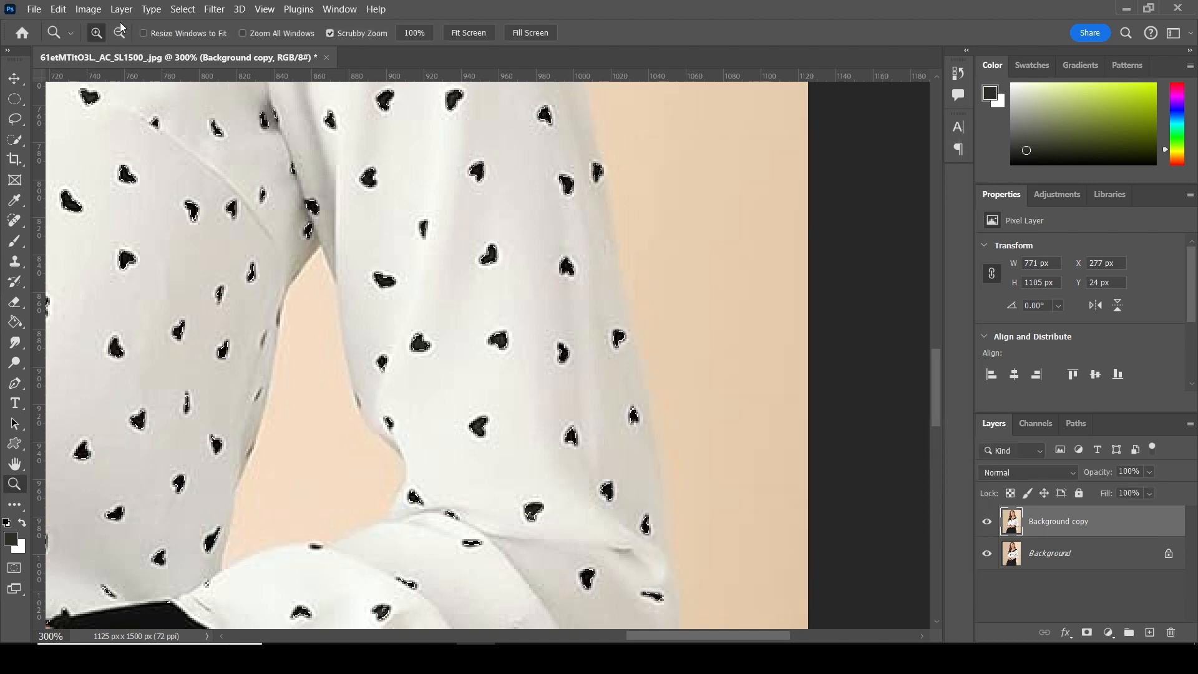
# - Expand the heart selection by 4 pixels
pyautogui.click(181, 8)
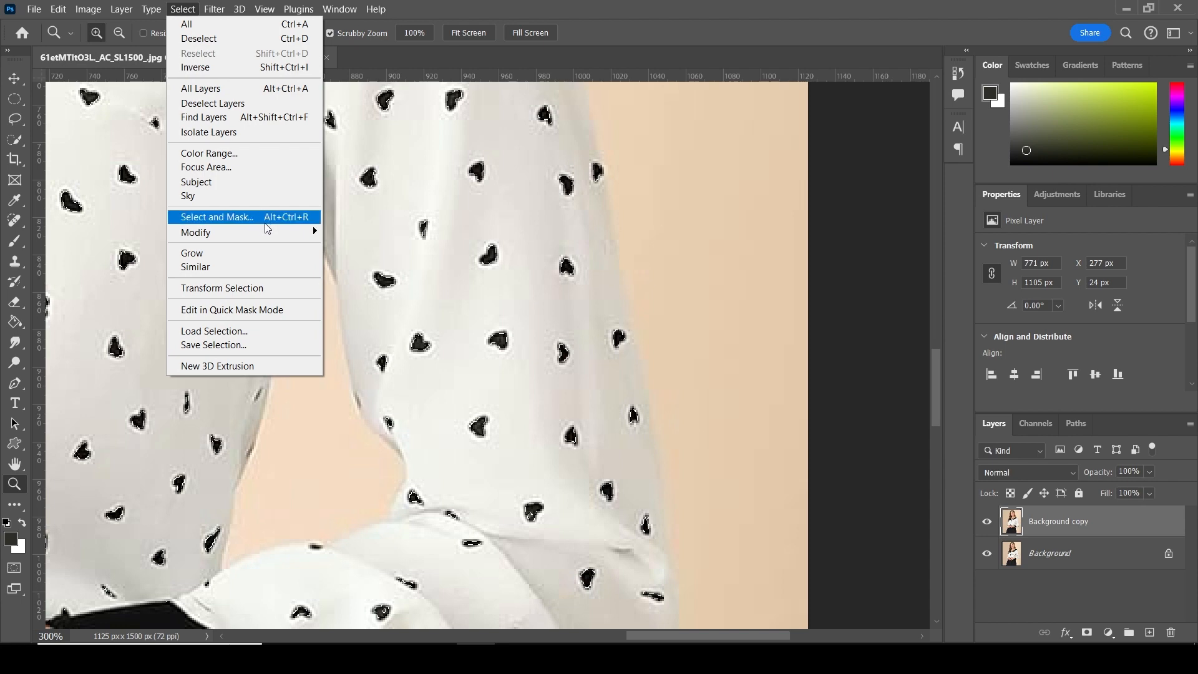
pyautogui.moveTo(249, 232)
pyautogui.click(399, 263)
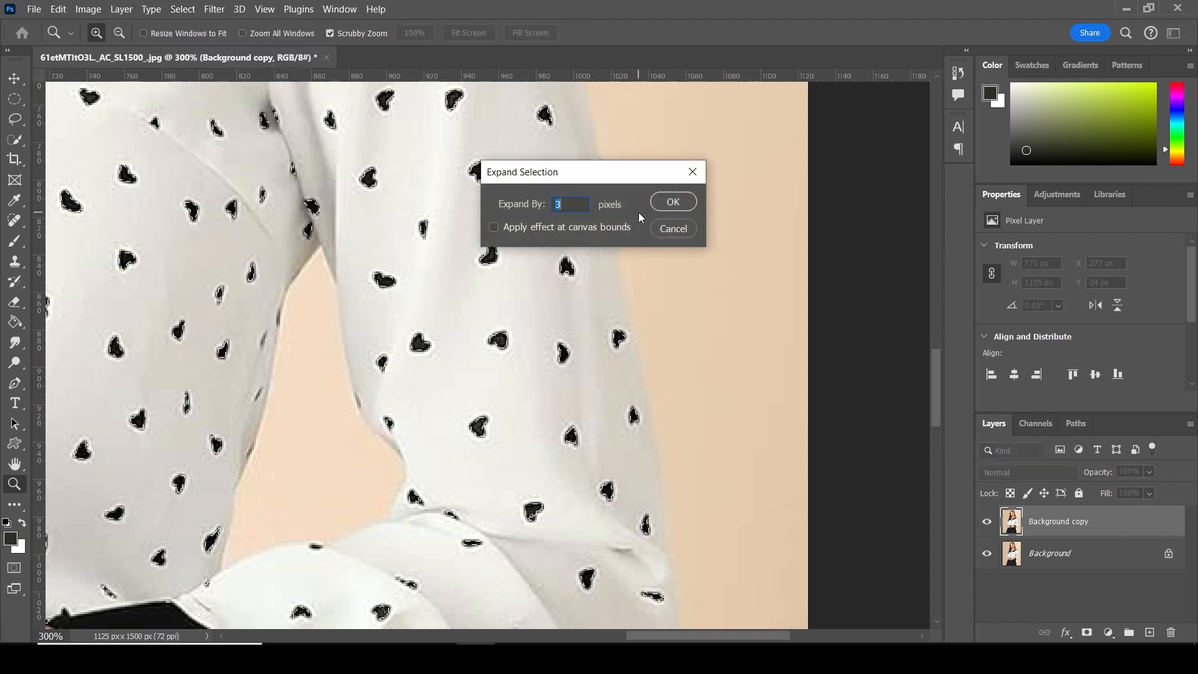
pyautogui.write('4')
pyautogui.click(663, 206)
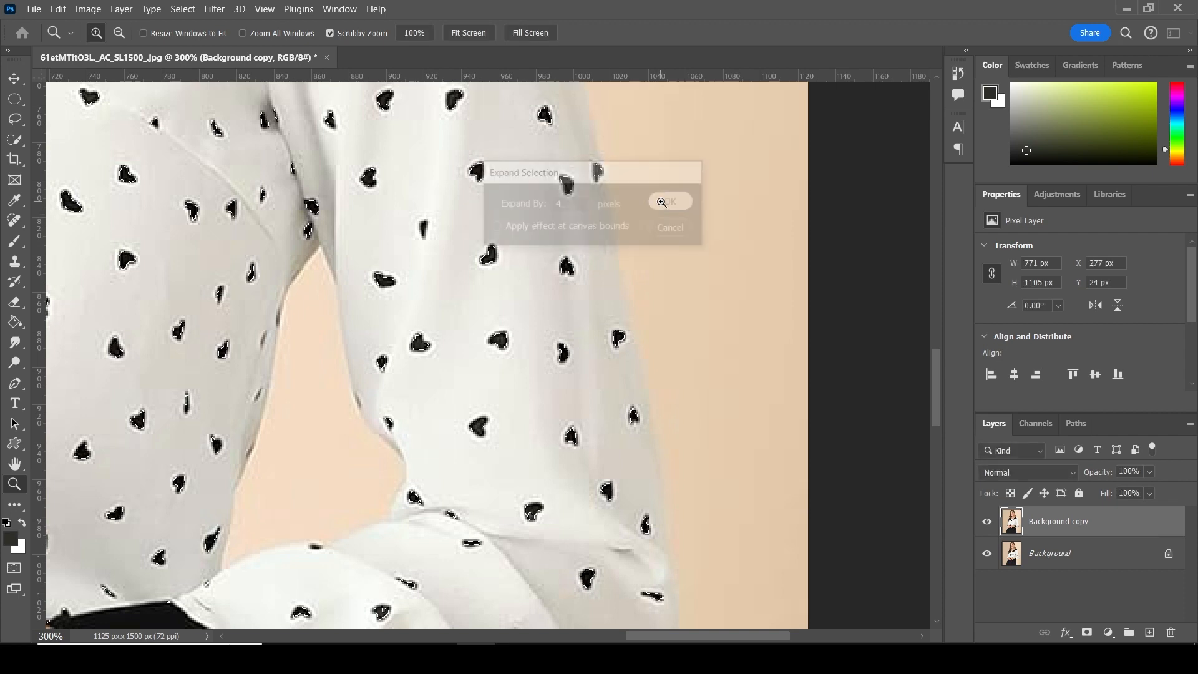
# - Start a Content-Aware Fill on the selected hearts and exclude the neck skin and nearby hair from the sampling area
pyautogui.rightClick(418, 229)
pyautogui.click(422, 229)
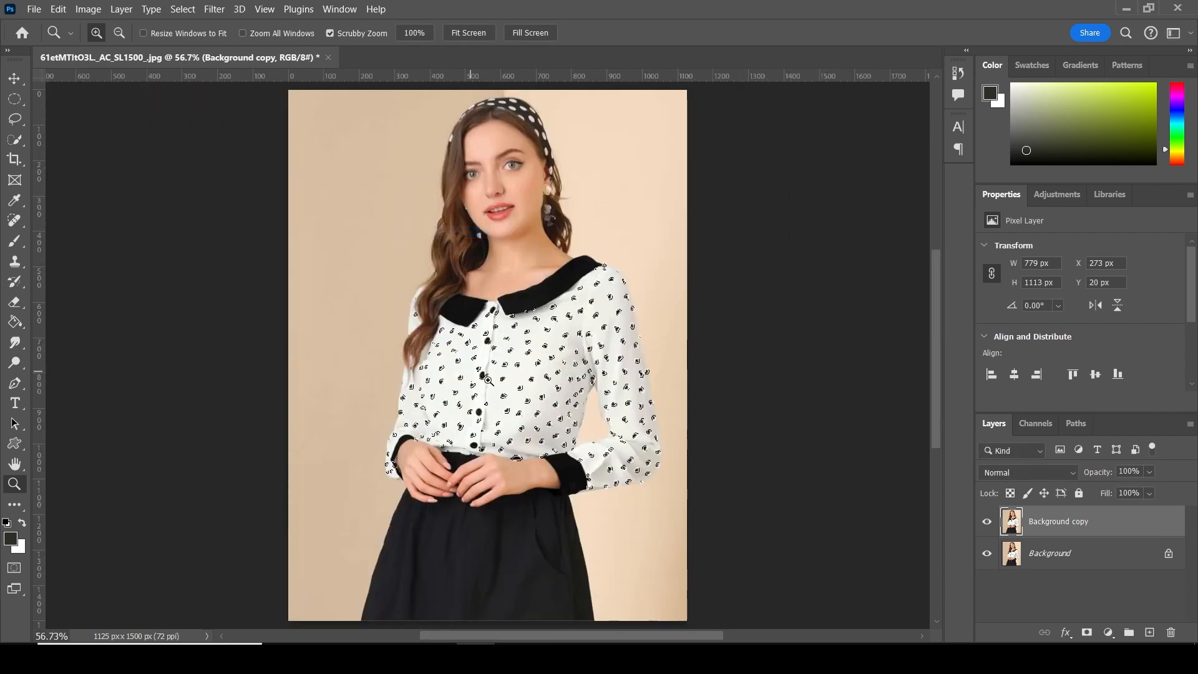
pyautogui.moveTo(487, 379); pyautogui.dragTo(522, 374)
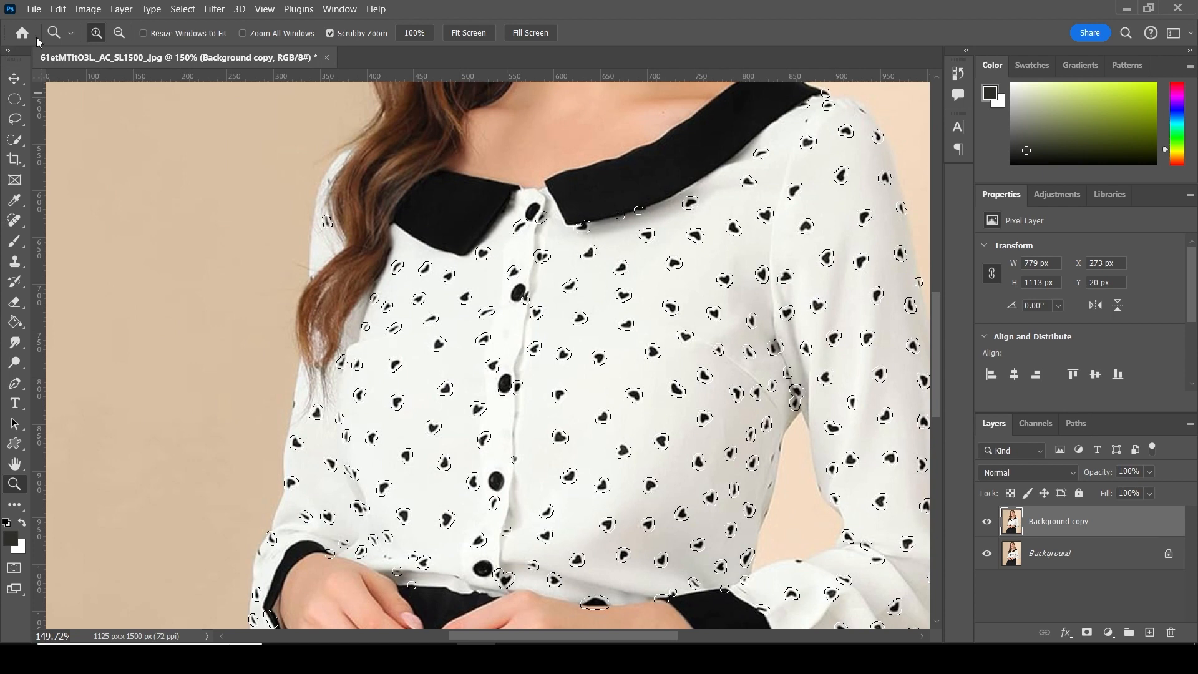
pyautogui.click(58, 10)
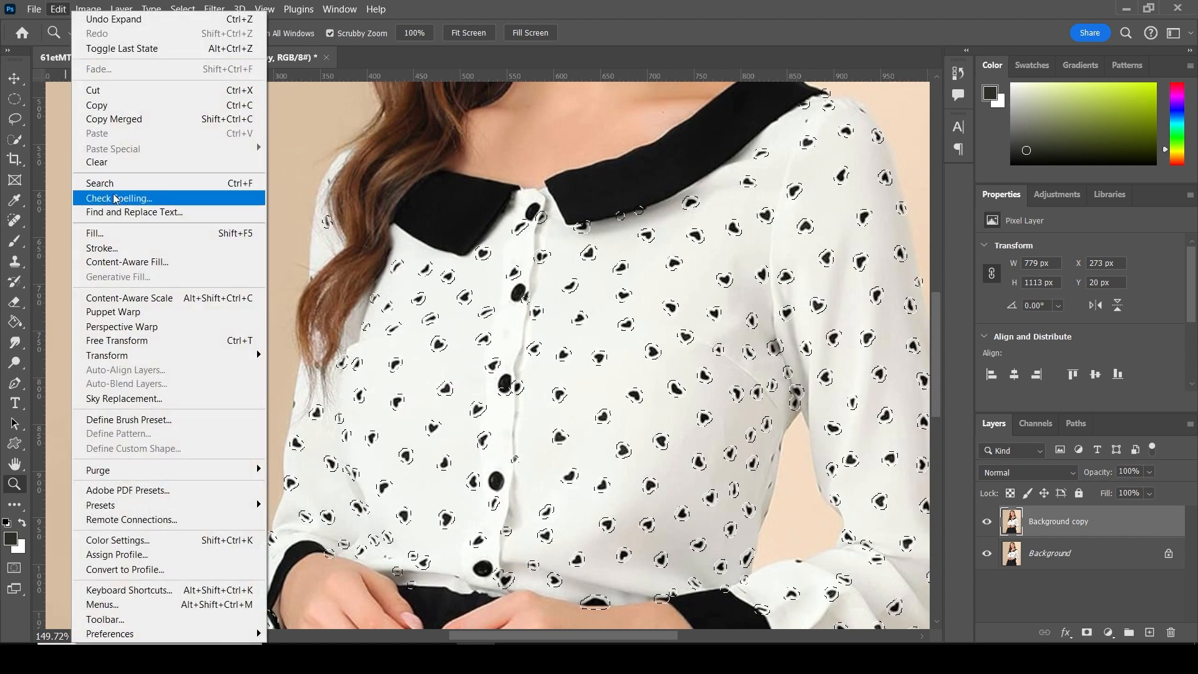
pyautogui.click(155, 262)
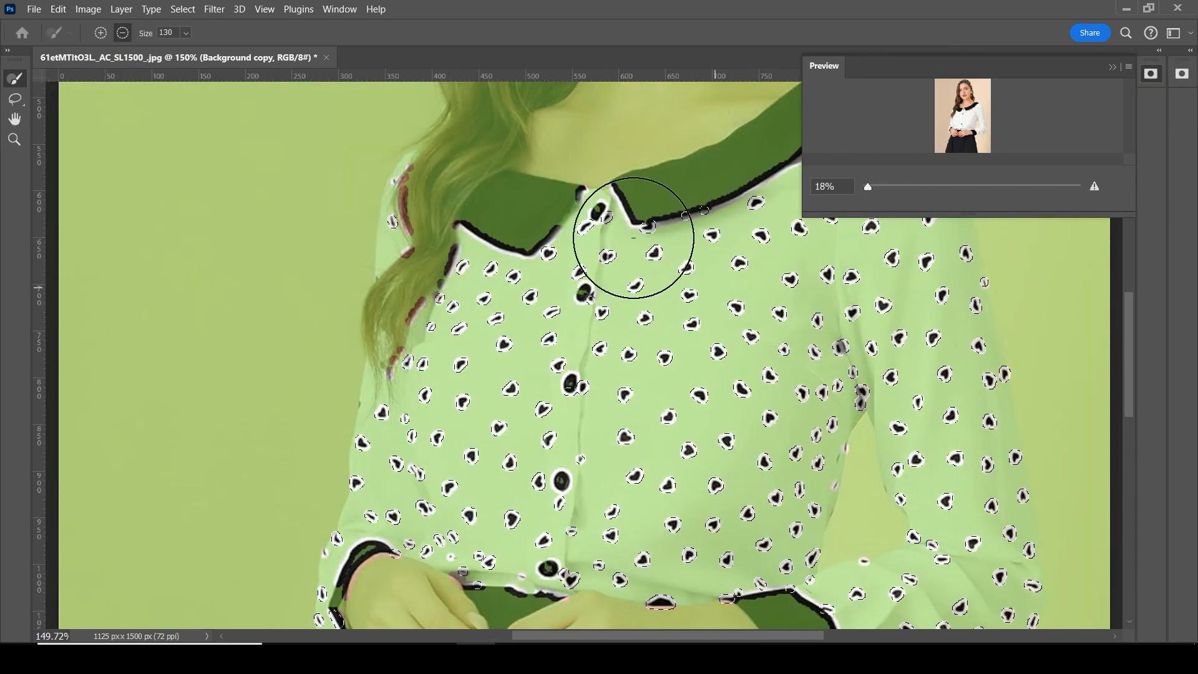
pyautogui.moveTo(524, 142)
pyautogui.mouseDown()
pyautogui.moveTo(467, 133)
pyautogui.moveTo(500, 137)
pyautogui.moveTo(503, 120)
pyautogui.moveTo(453, 107)
pyautogui.mouseUp()
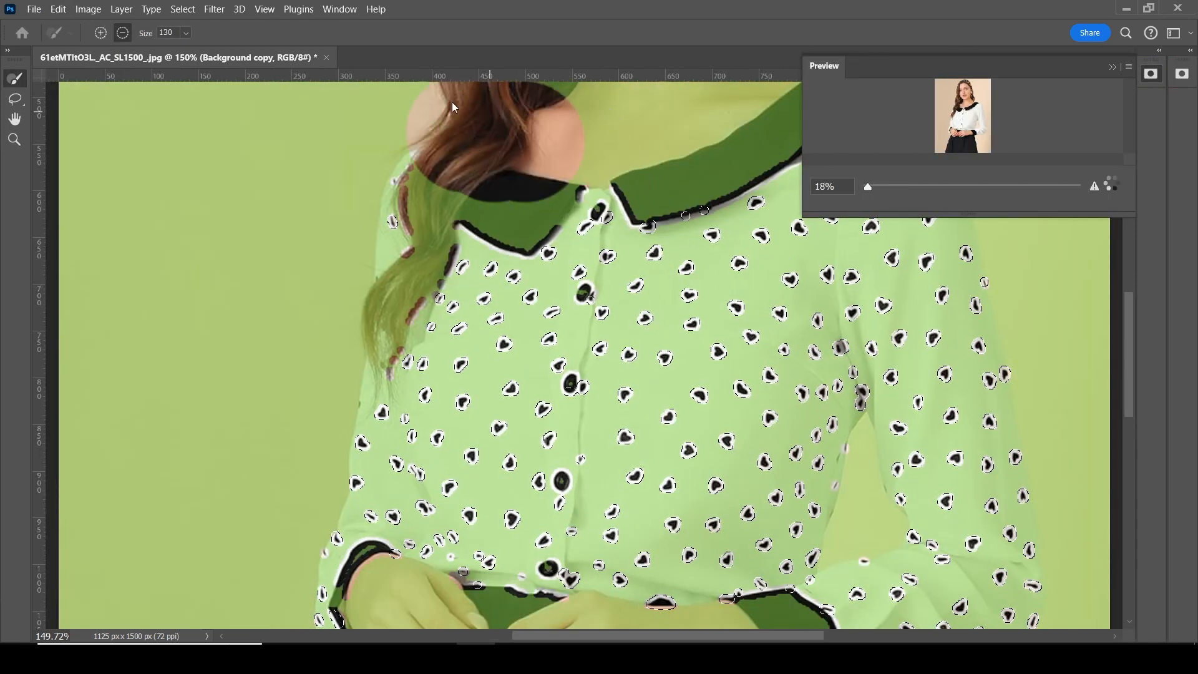
pyautogui.moveTo(620, 95)
pyautogui.mouseDown()
pyautogui.moveTo(715, 103)
pyautogui.moveTo(584, 111)
pyautogui.moveTo(690, 127)
pyautogui.moveTo(628, 120)
pyautogui.mouseUp()
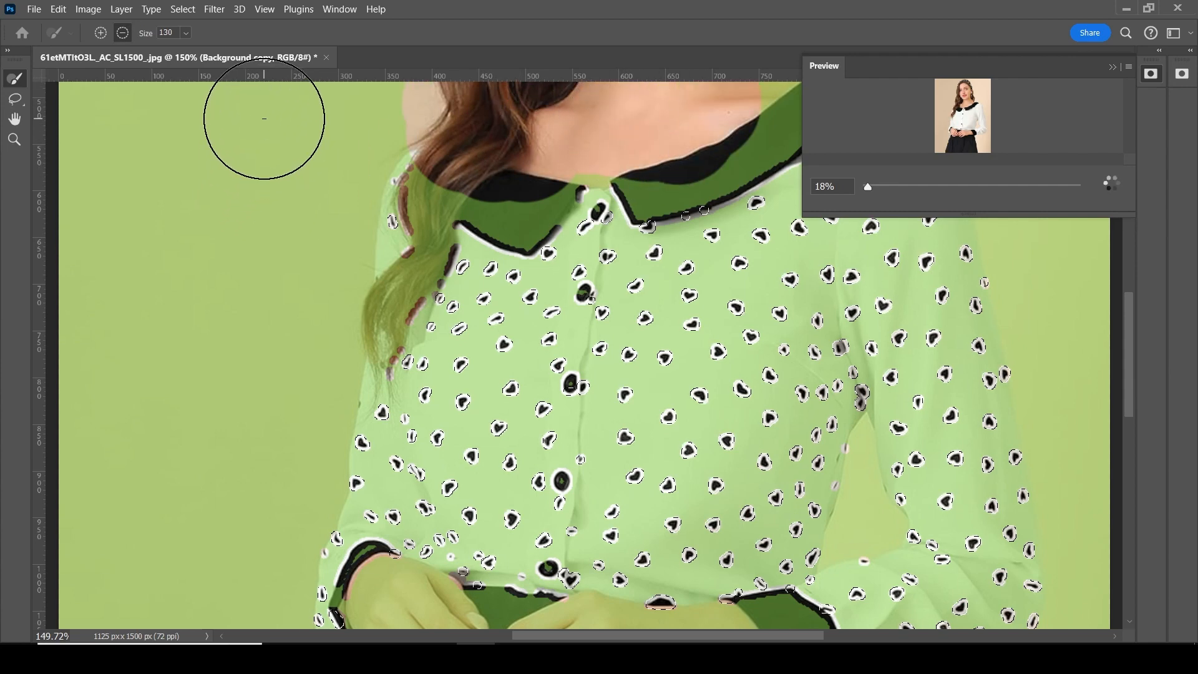
# - Exclude the backdrop, head and skirt around the blouse from the sampling area with a much larger sampling brush
pyautogui.hotkey('ctrl', '0')
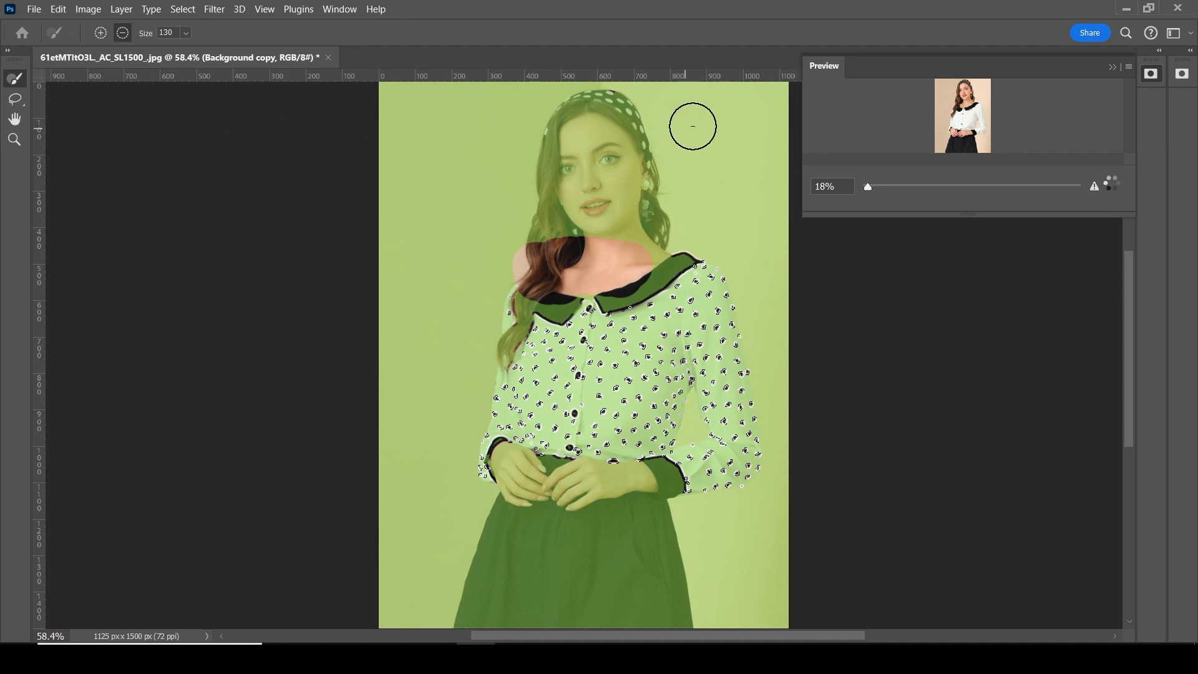
pyautogui.moveTo(772, 90)
pyautogui.mouseDown()
pyautogui.moveTo(509, 93)
pyautogui.moveTo(383, 110)
pyautogui.mouseUp()
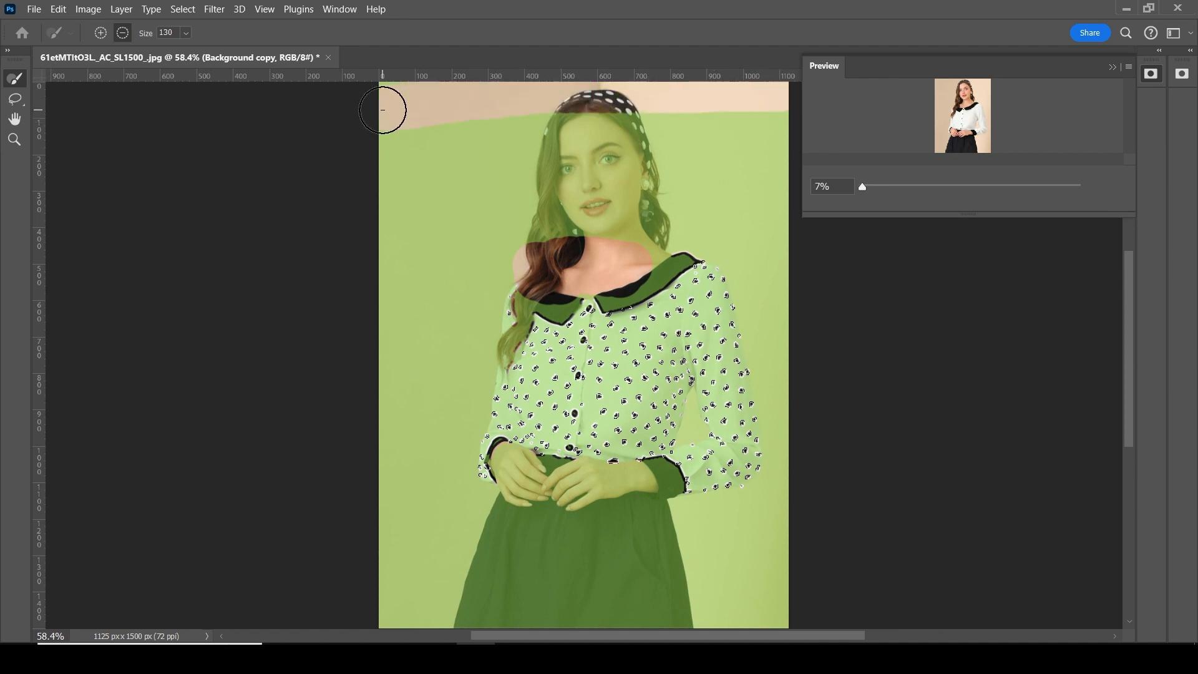
pyautogui.press(']')
pyautogui.press(']')
pyautogui.press(']')
pyautogui.press(']')
pyautogui.press(']')
pyautogui.press(']')
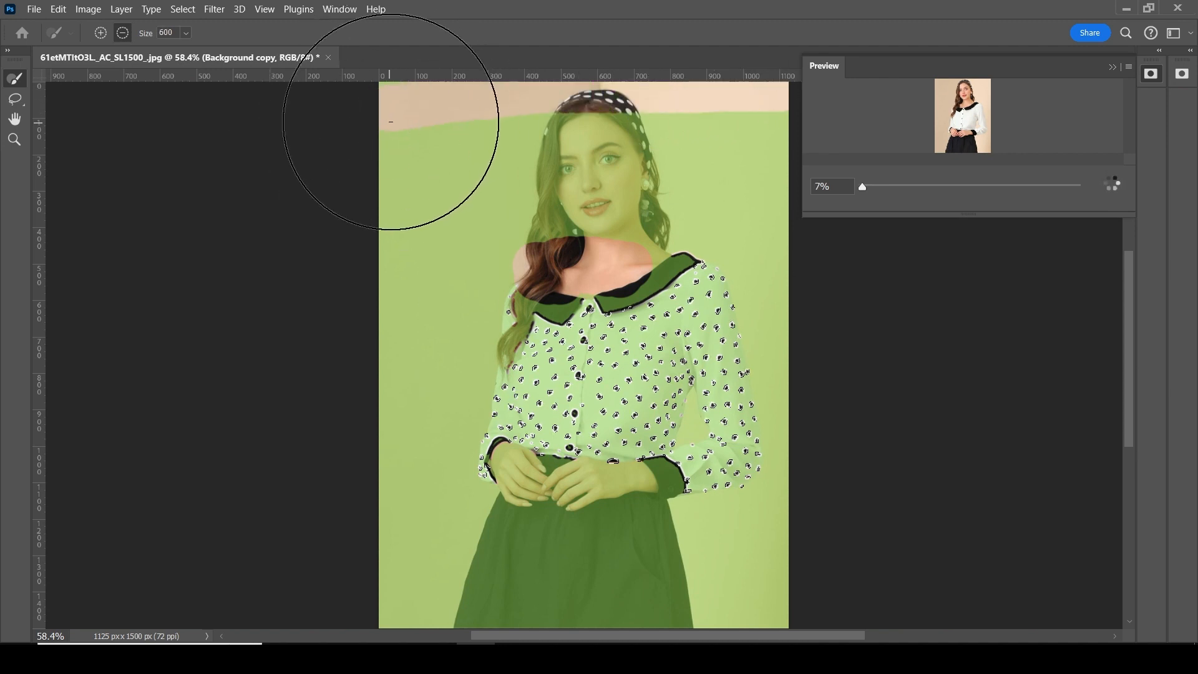
pyautogui.press('[')
pyautogui.moveTo(396, 121)
pyautogui.mouseDown()
pyautogui.moveTo(815, 102)
pyautogui.moveTo(453, 240)
pyautogui.moveTo(718, 577)
pyautogui.moveTo(751, 193)
pyautogui.moveTo(793, 297)
pyautogui.moveTo(702, 557)
pyautogui.moveTo(431, 412)
pyautogui.moveTo(436, 381)
pyautogui.mouseUp()
# - Exclude the collar, cuffs, hands and sleeve edge from sampling with a small brush, then output the fill to a new layer
pyautogui.press('[')
pyautogui.press('[')
pyautogui.press('[')
pyautogui.press('[')
pyautogui.press('[')
pyautogui.press('[')
pyautogui.press('[')
pyautogui.press('[')
pyautogui.press('[')
pyautogui.press('[')
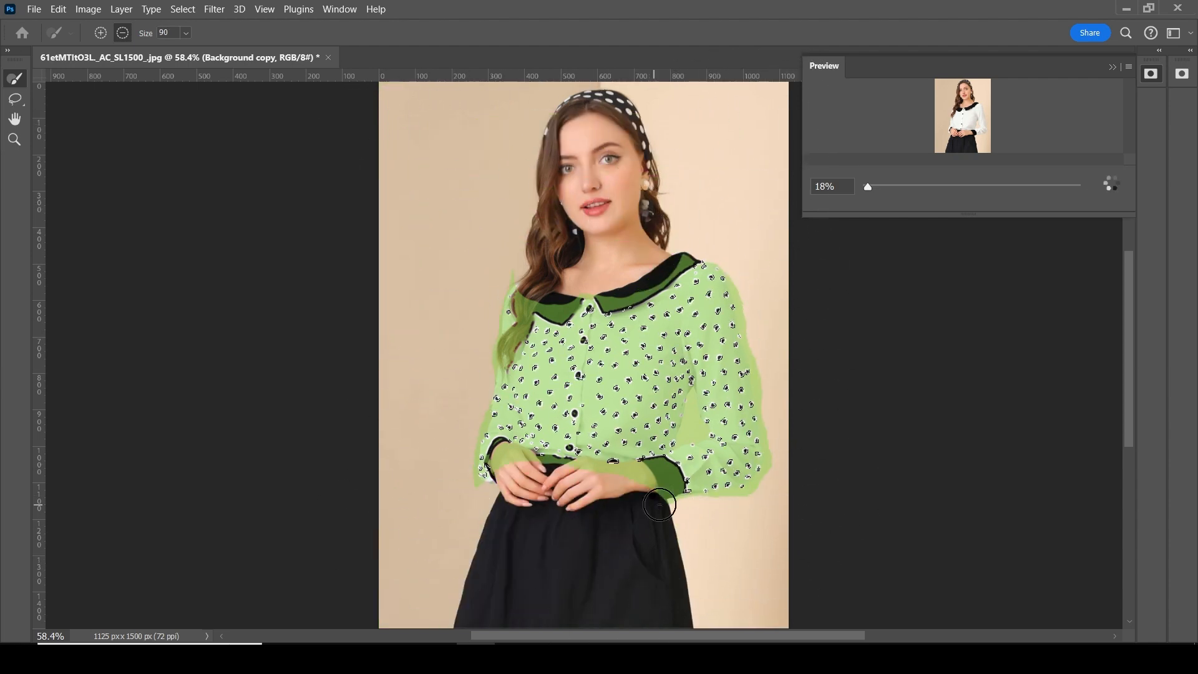
pyautogui.moveTo(662, 499)
pyautogui.mouseDown()
pyautogui.moveTo(663, 473)
pyautogui.moveTo(501, 455)
pyautogui.moveTo(535, 290)
pyautogui.moveTo(683, 263)
pyautogui.mouseUp()
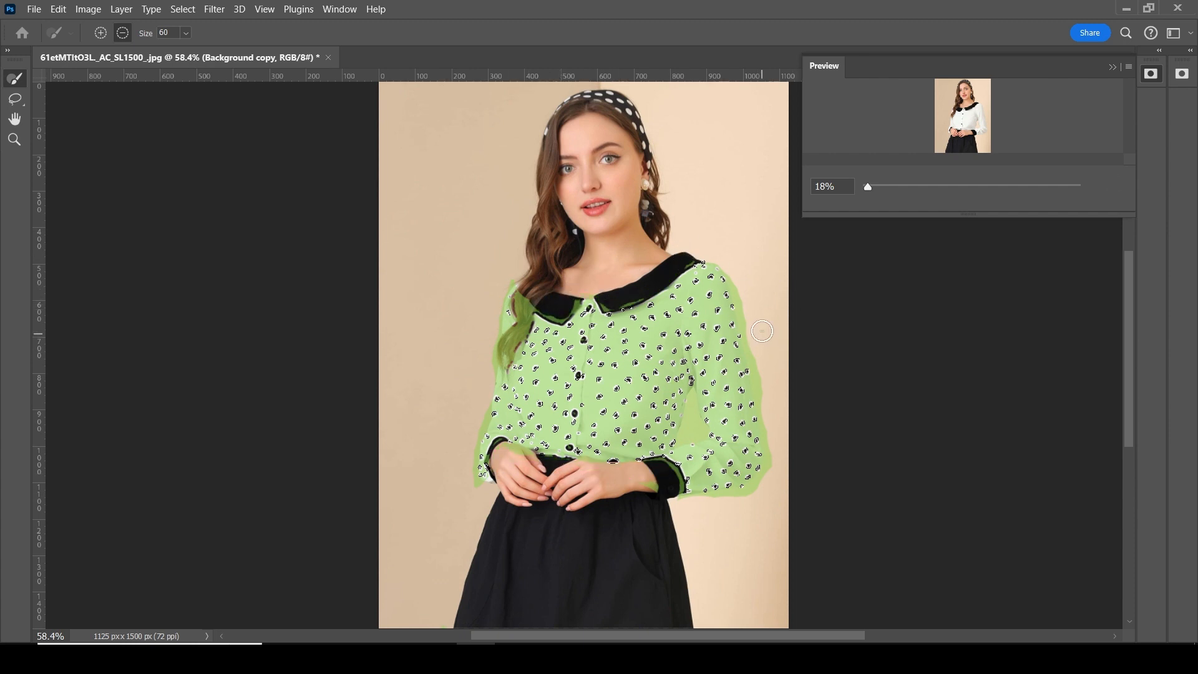
pyautogui.moveTo(763, 365); pyautogui.dragTo(765, 400)
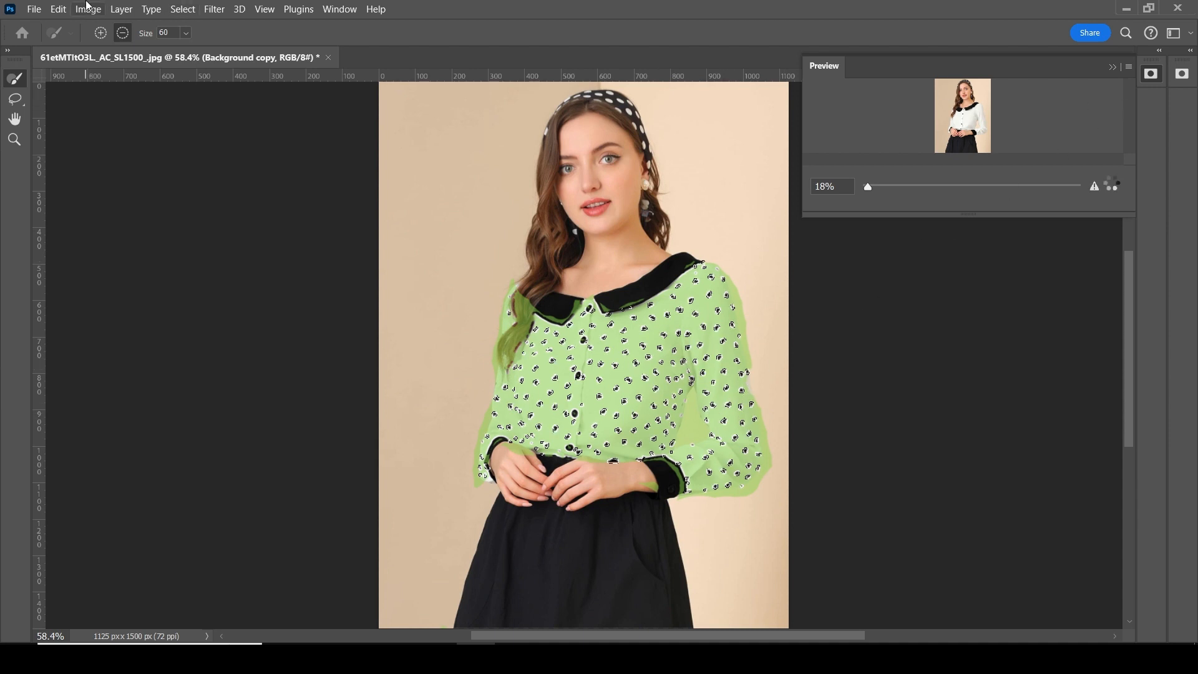
pyautogui.press('Escape')
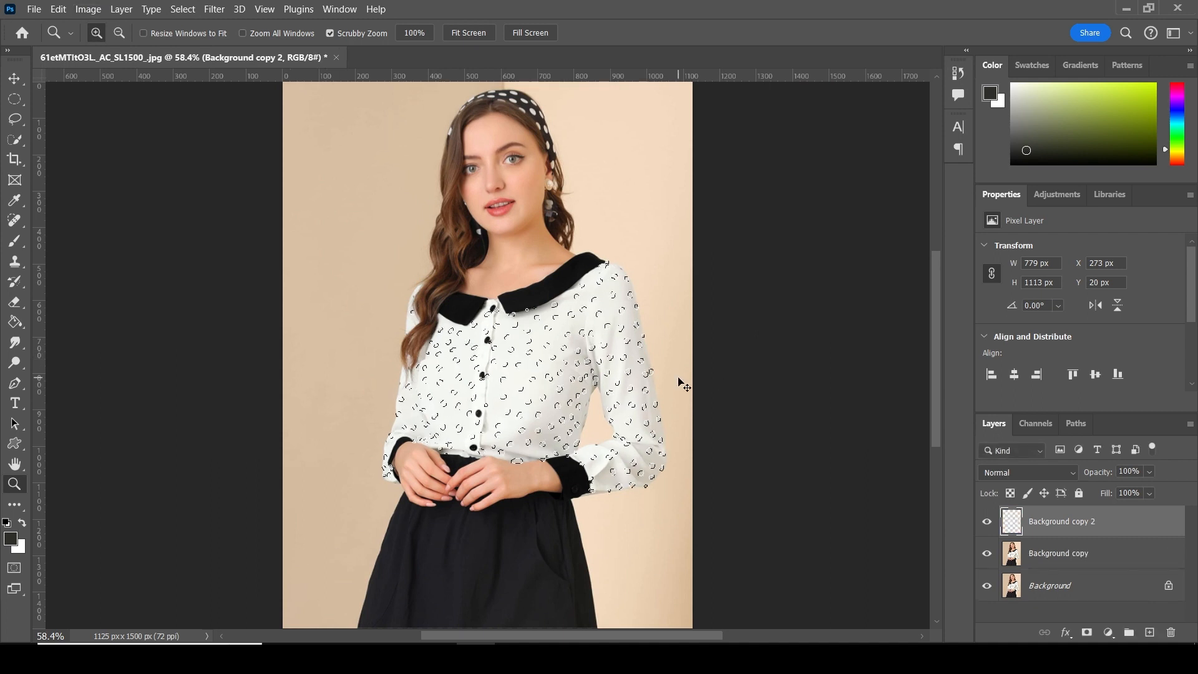
# - Clear the selection and remove leftover heart specks along the blouse's side, collar edge and sleeve with the Spot Healing Brush
pyautogui.hotkey('ctrl', 'd')
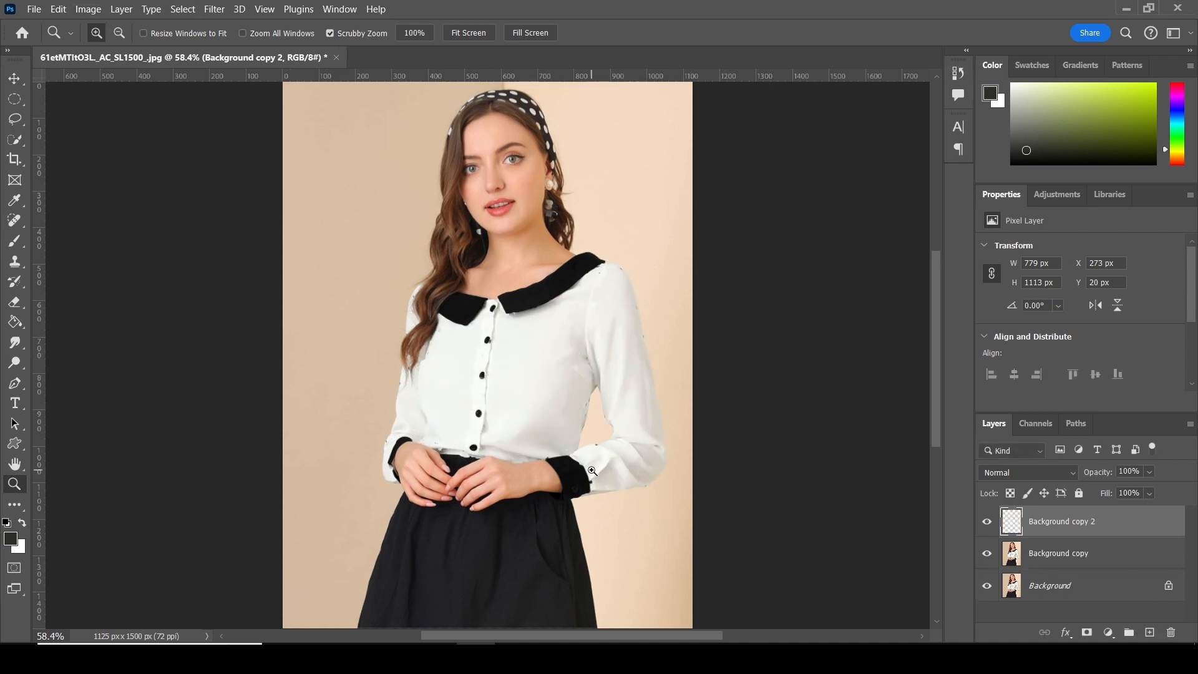
pyautogui.moveTo(592, 471); pyautogui.dragTo(641, 497)
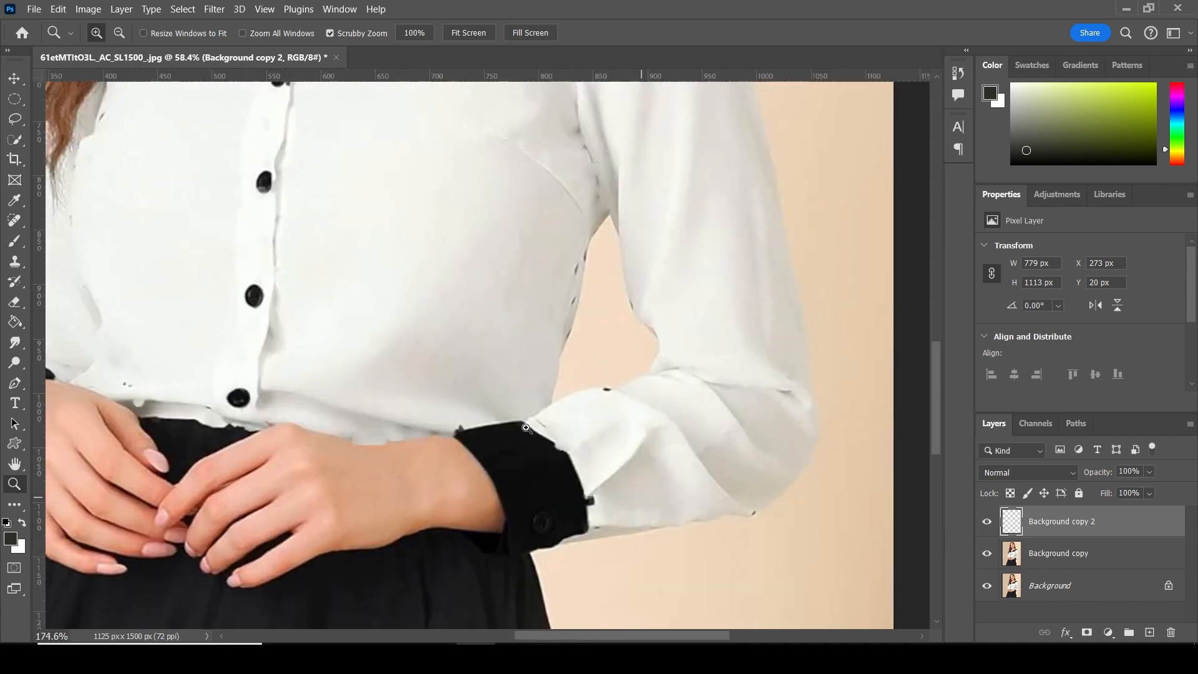
pyautogui.click(14, 220)
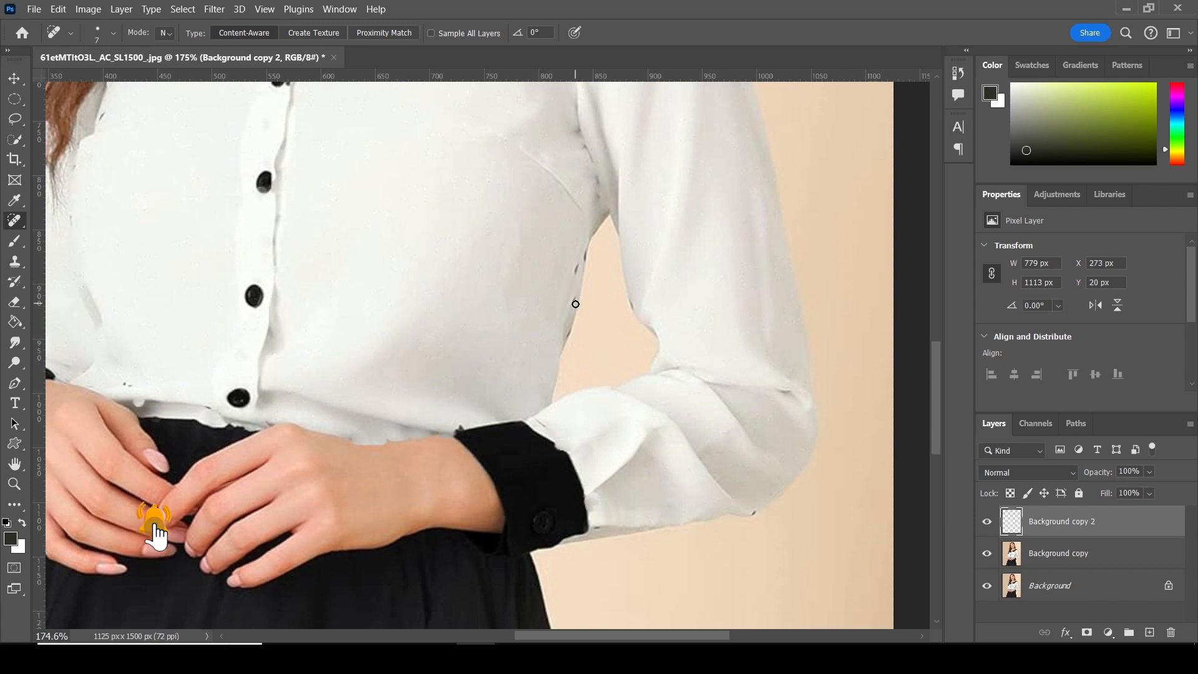
pyautogui.click(577, 272)
pyautogui.moveTo(575, 261); pyautogui.dragTo(571, 274)
pyautogui.moveTo(606, 287); pyautogui.dragTo(667, 404)
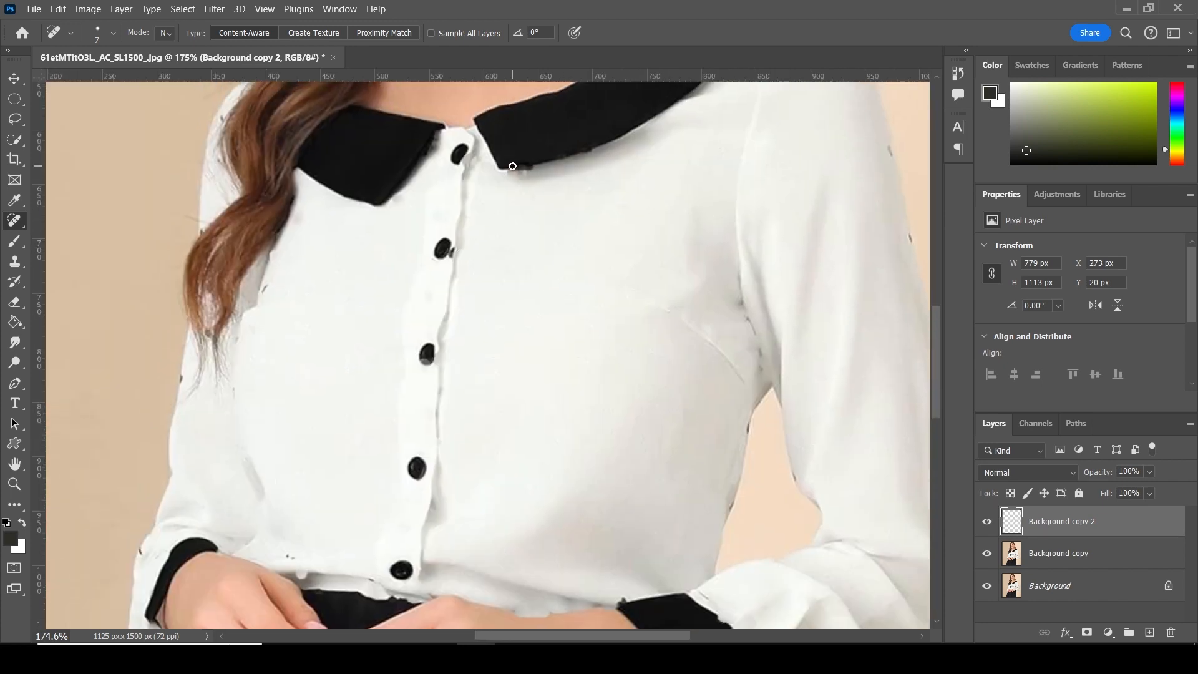
pyautogui.moveTo(512, 167); pyautogui.dragTo(530, 167)
pyautogui.moveTo(181, 384); pyautogui.dragTo(181, 385)
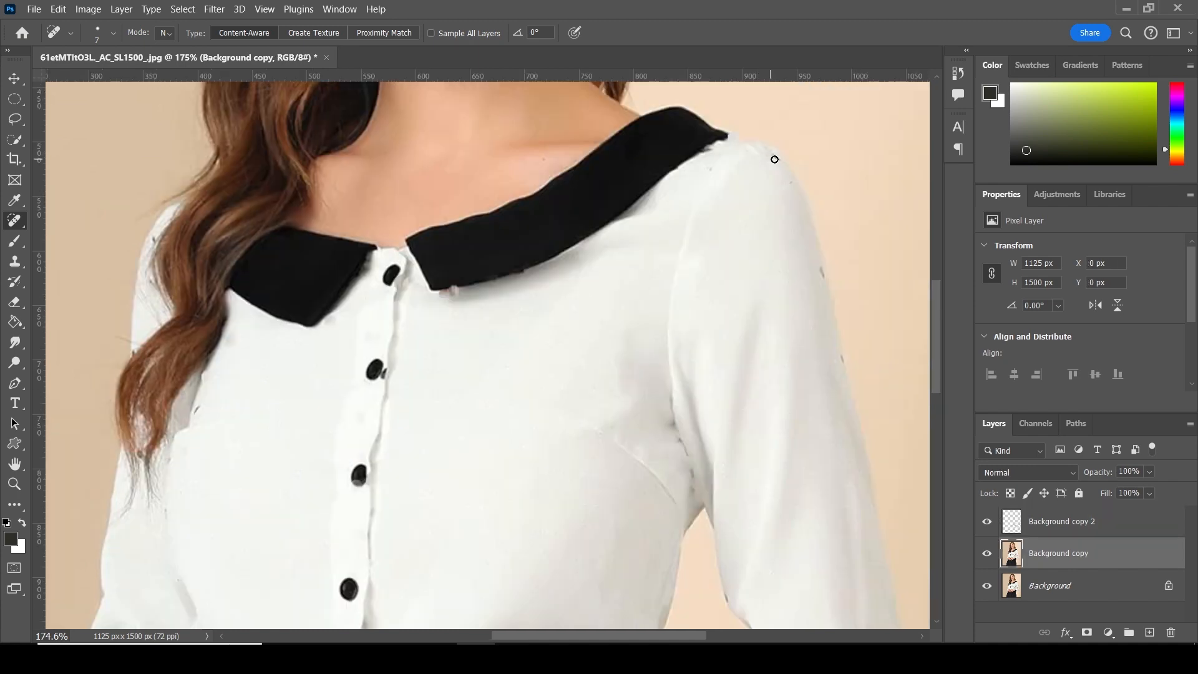
# - Merge the Background copy 2 fill layer with the Background copy layer
pyautogui.keyDown('shift'); pyautogui.click(1115, 526); pyautogui.keyUp('shift')
pyautogui.hotkey('ctrl', 'e')
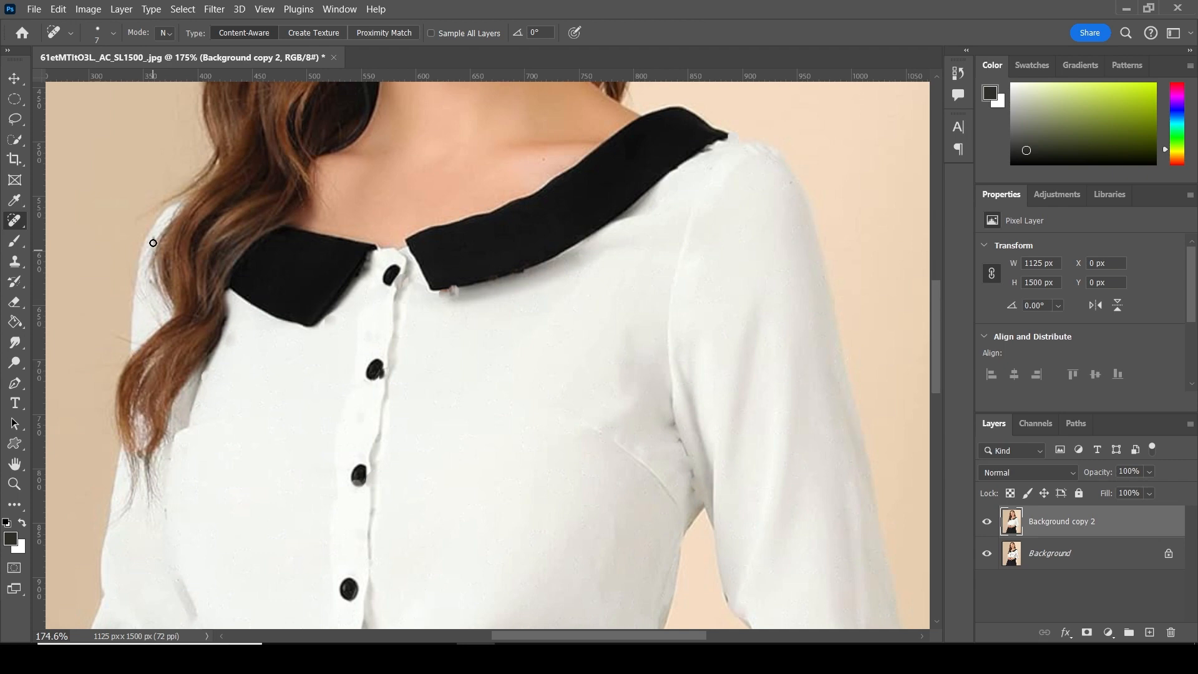
# - Heal the discoloured smudge below the front tip of the black collar, beside the button placket, with the Spot Healing Brush
pyautogui.press('z')
pyautogui.rightClick(476, 331)
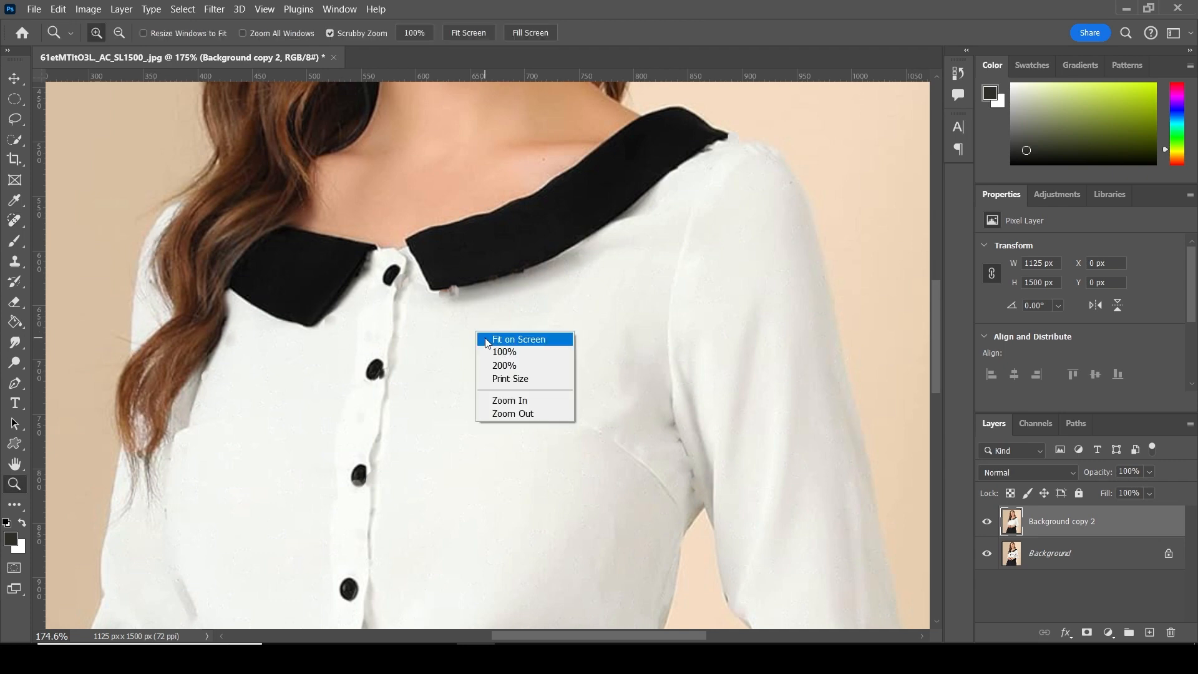
pyautogui.click(547, 335)
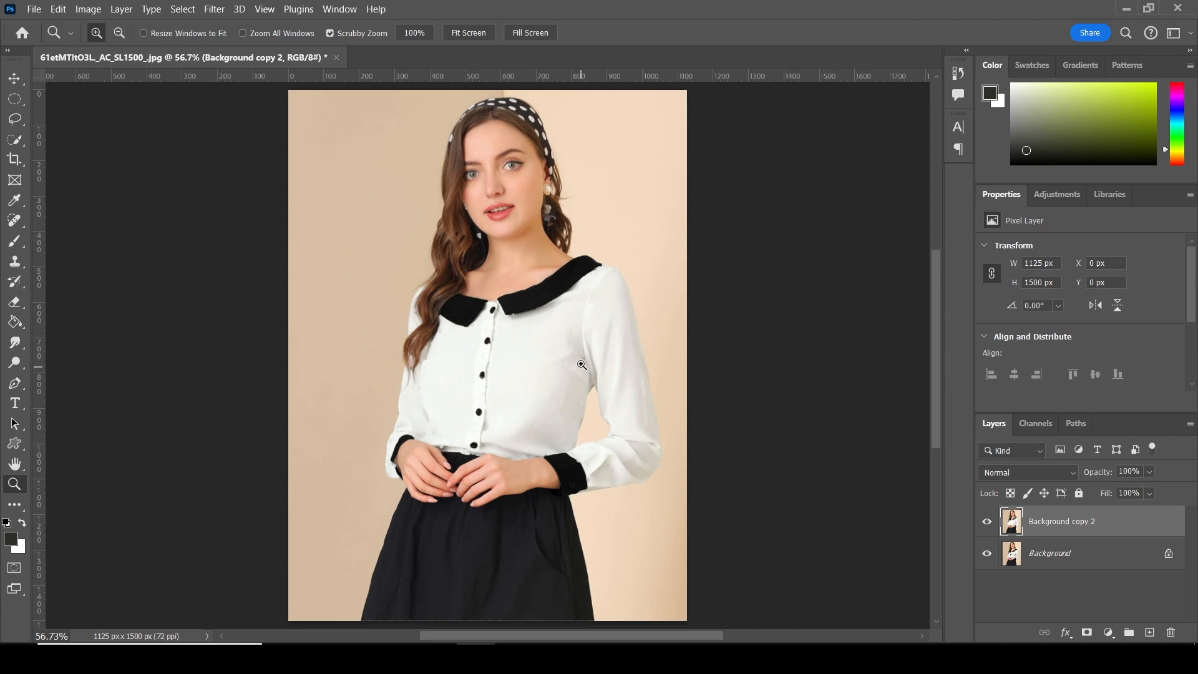
pyautogui.moveTo(524, 319); pyautogui.dragTo(618, 390)
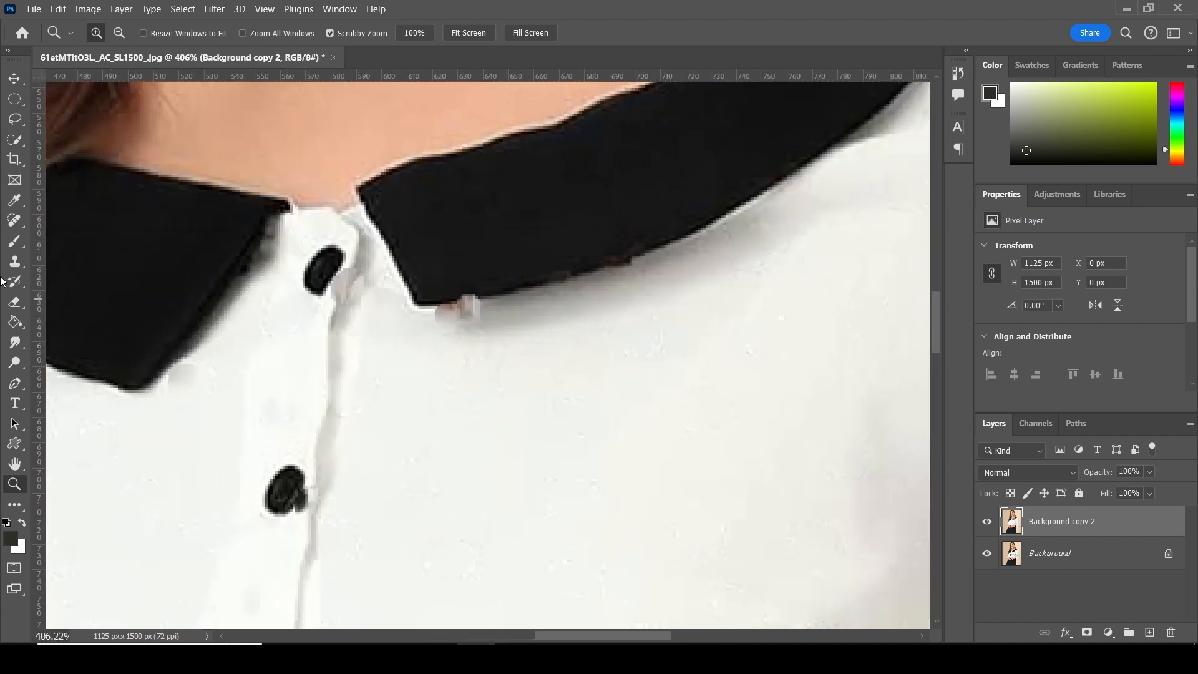
pyautogui.click(15, 261)
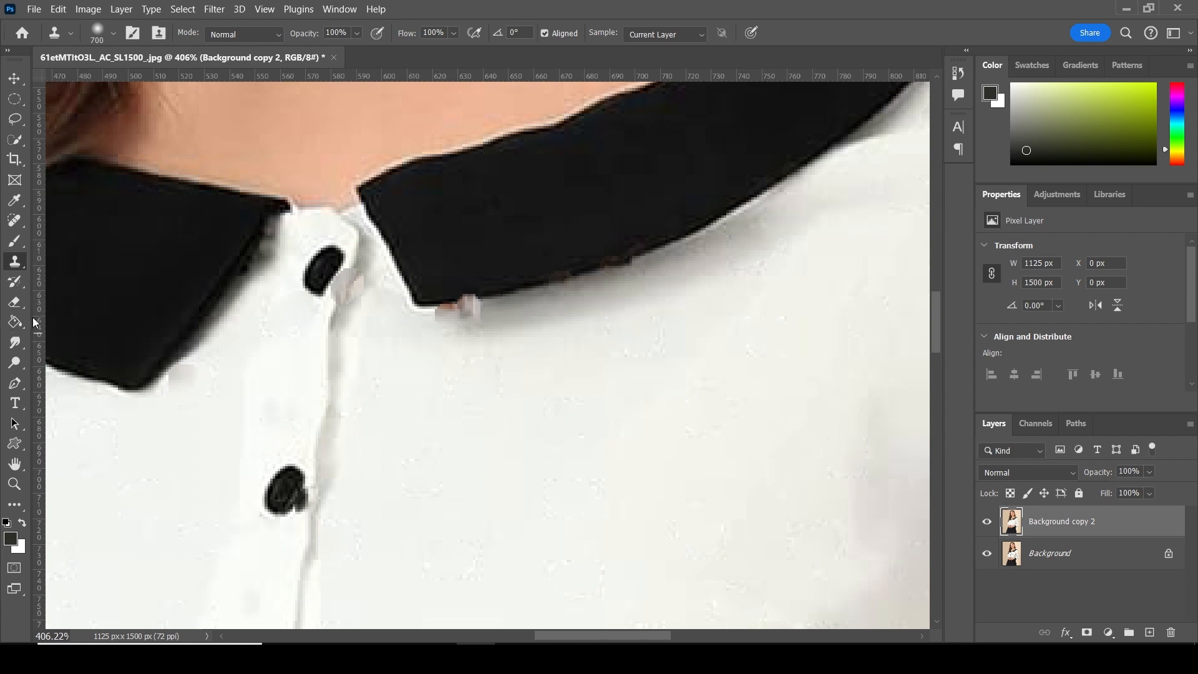
pyautogui.press('j')
pyautogui.moveTo(481, 309)
pyautogui.mouseDown()
pyautogui.moveTo(439, 312)
pyautogui.moveTo(486, 304)
pyautogui.moveTo(468, 302)
pyautogui.moveTo(549, 315)
pyautogui.moveTo(454, 313)
pyautogui.mouseUp()
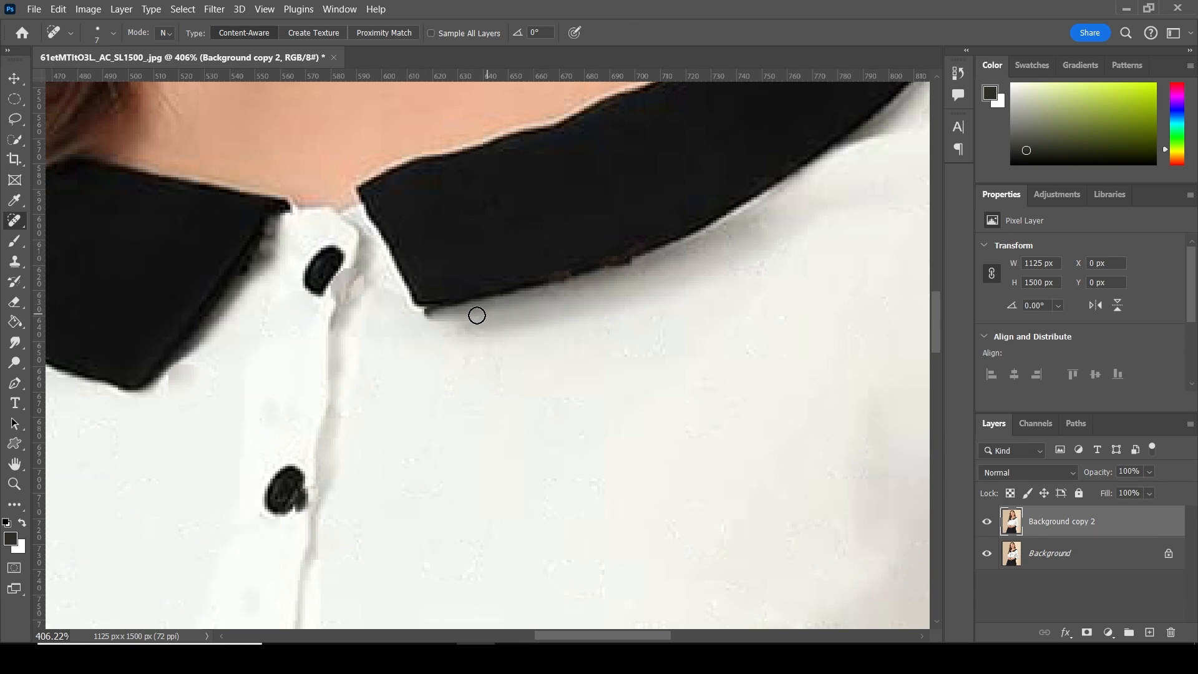
pyautogui.click(424, 310)
# - Compare the retouched blouse with the original in the full image by toggling the Background copy 2 layer's visibility
pyautogui.press('z')
pyautogui.rightClick(526, 313)
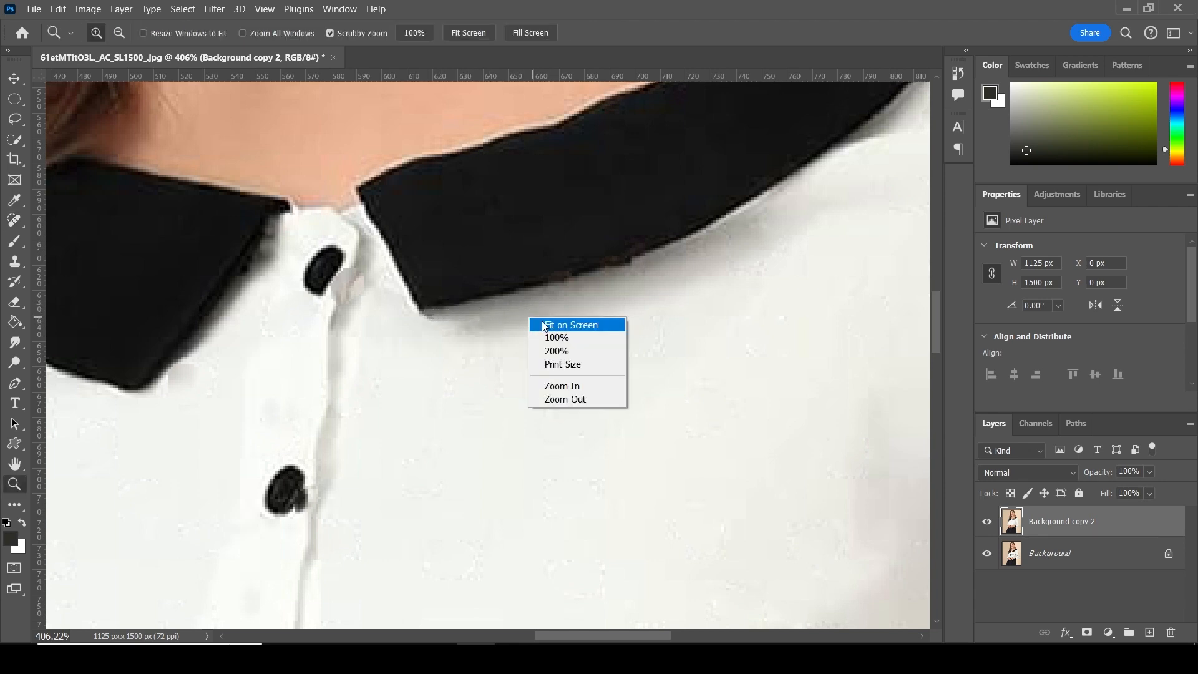
pyautogui.click(549, 323)
pyautogui.click(987, 523)
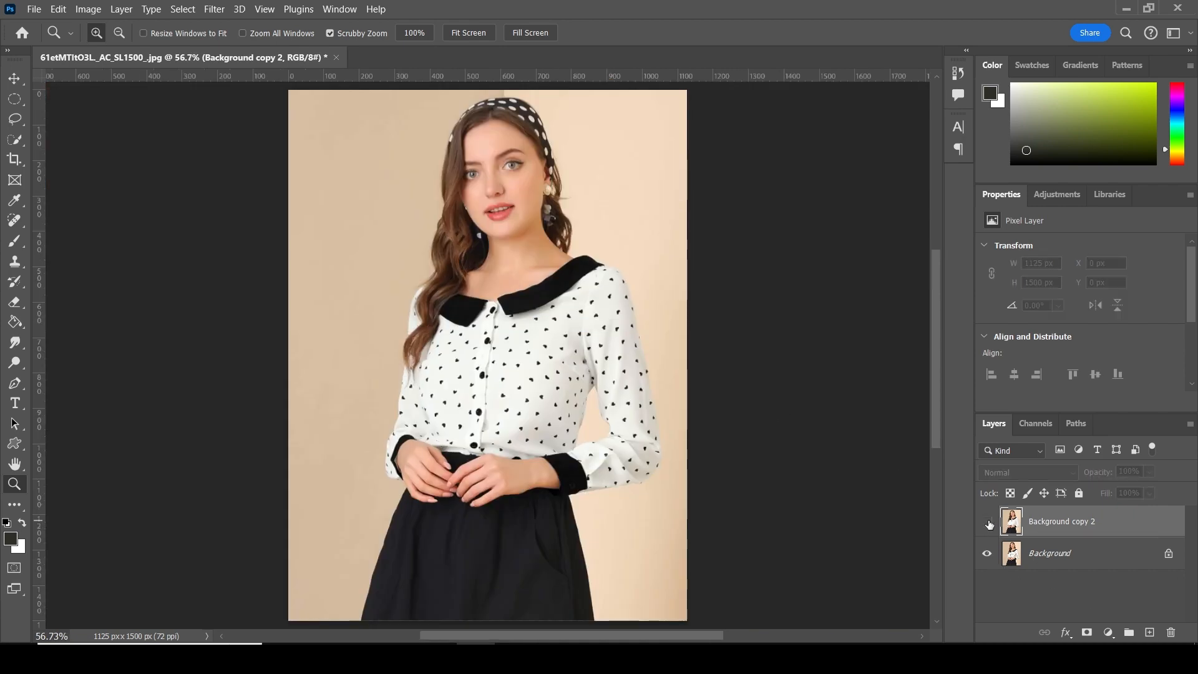
pyautogui.click(987, 523)
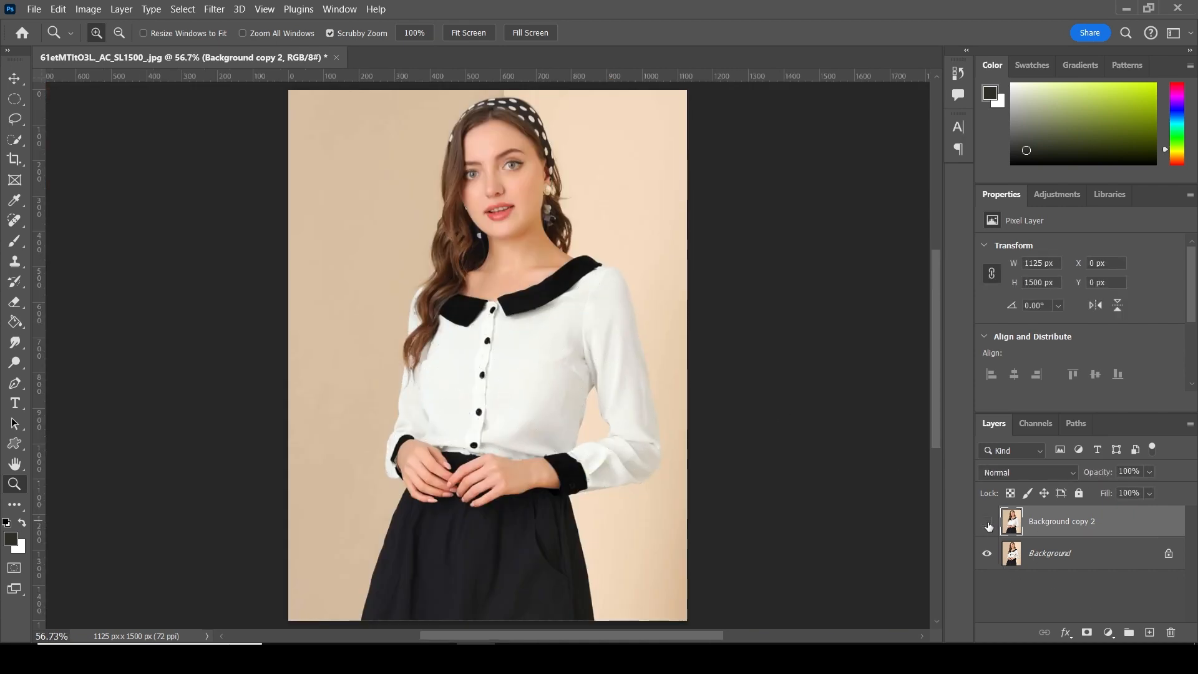
pyautogui.click(988, 525)
pyautogui.click(988, 524)
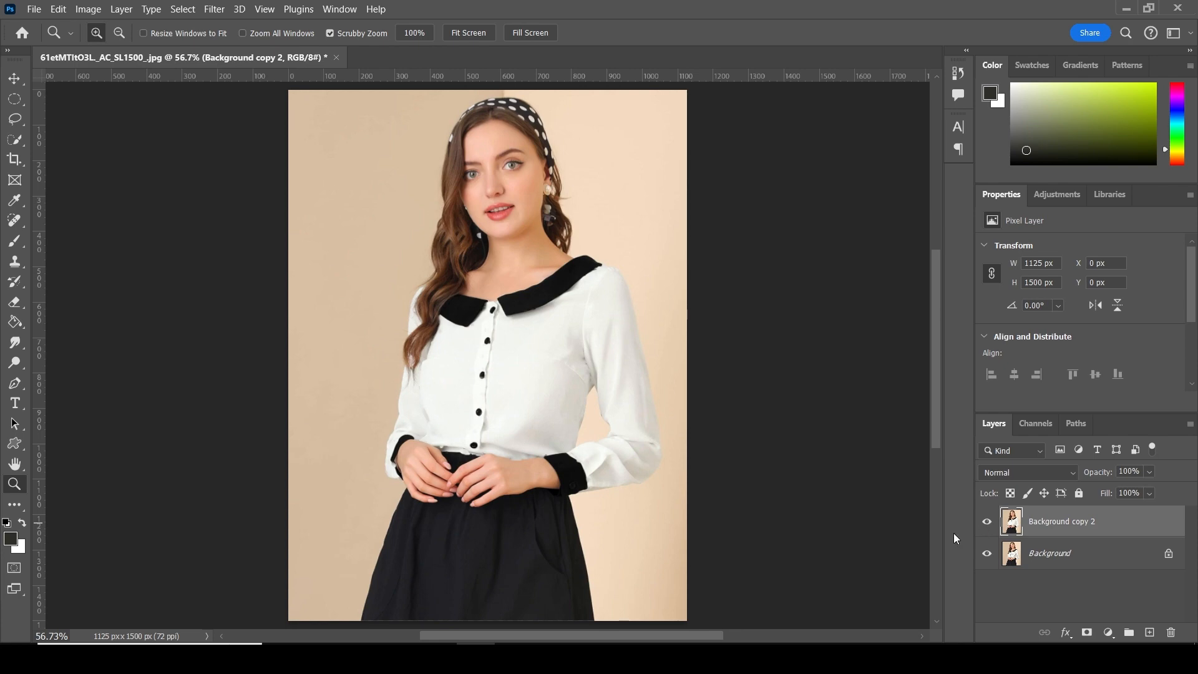